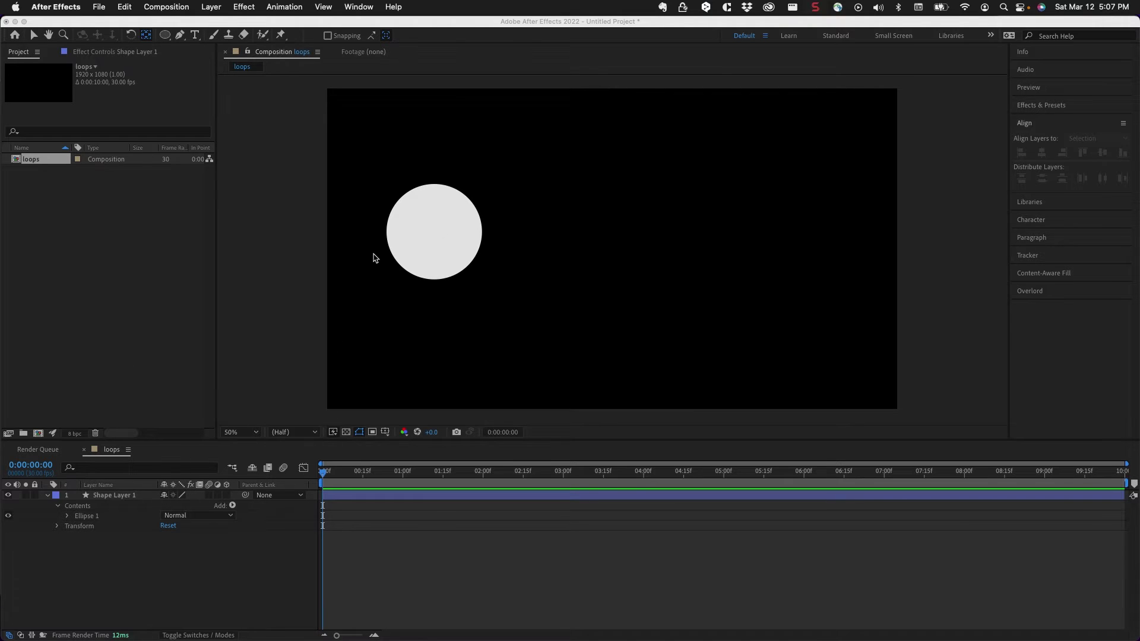
Place the circle partly off the left edge and set a Position keyframe at 0:00.
left_click(407, 240)
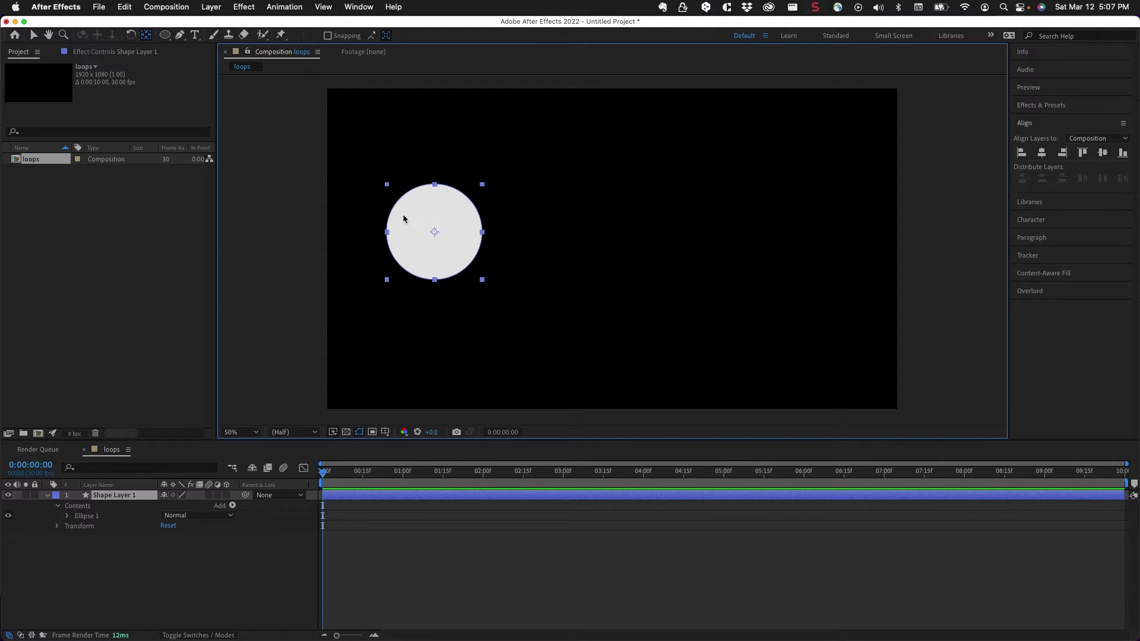
left_click_drag(403, 216, 330, 223)
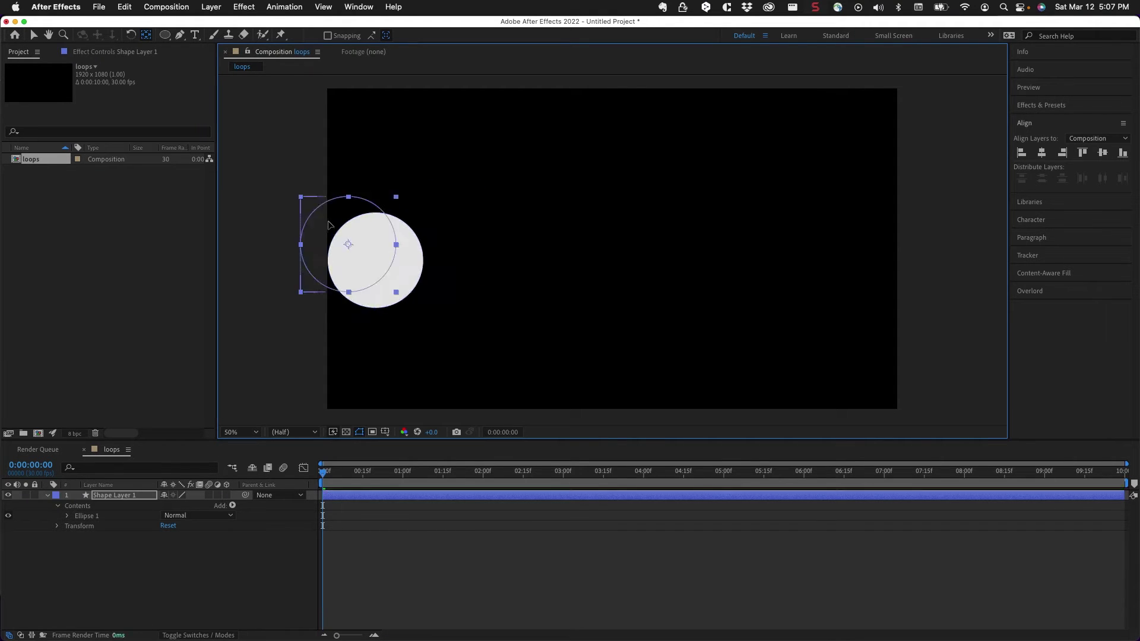
left_click_drag(330, 224, 327, 222)
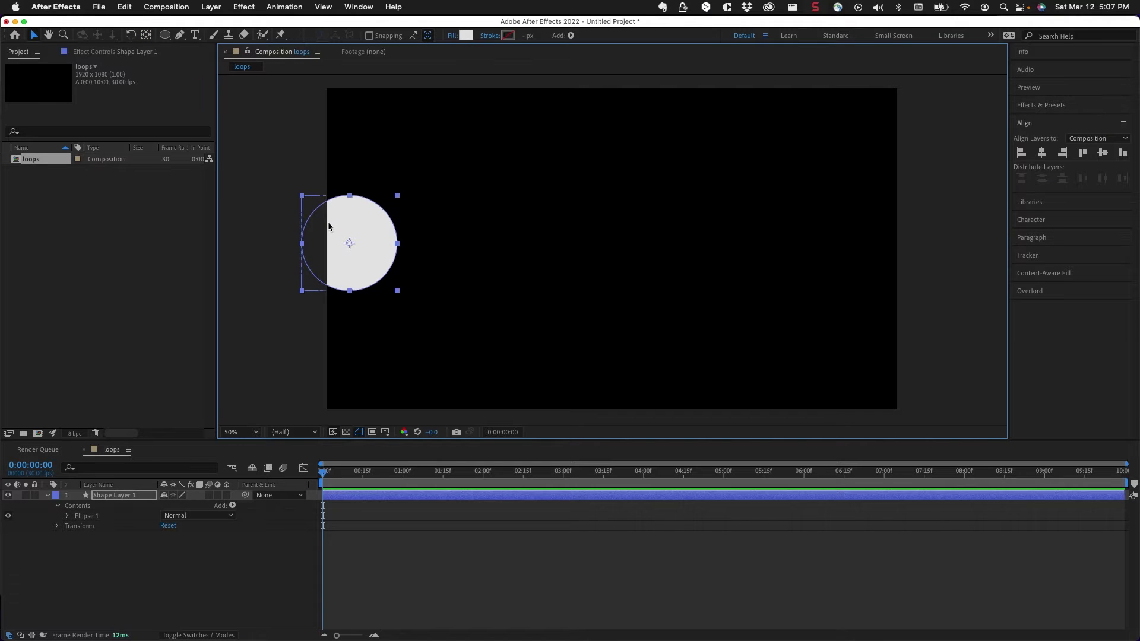
key("p")
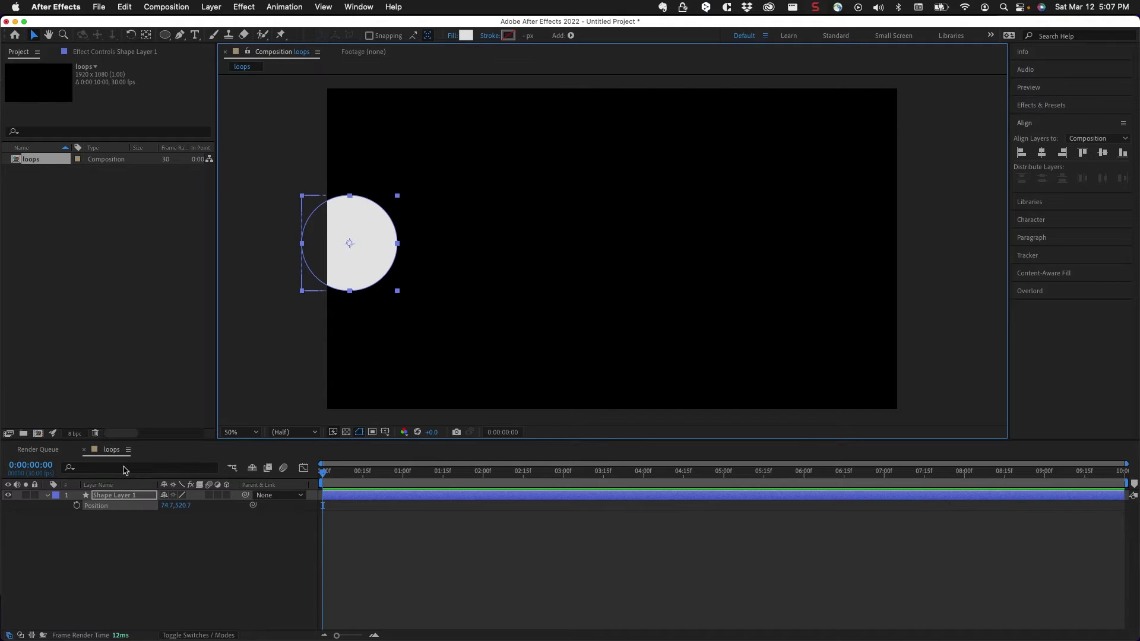
left_click(76, 504)
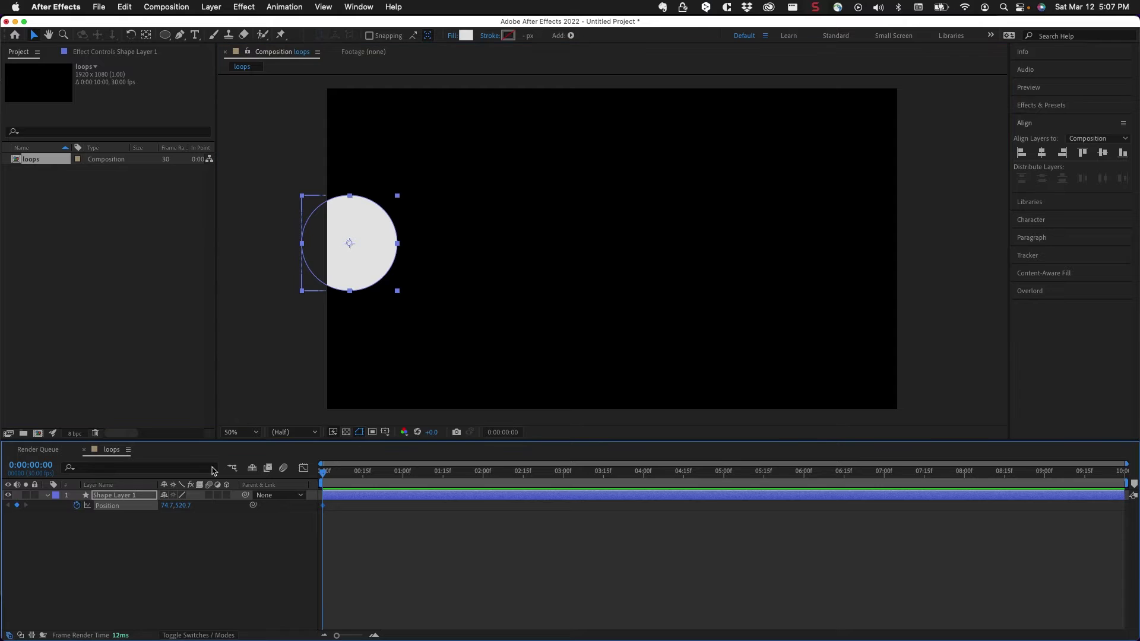
Move the circle right of centre and add a Position keyframe at 2:00.
left_click_drag(381, 250, 660, 253)
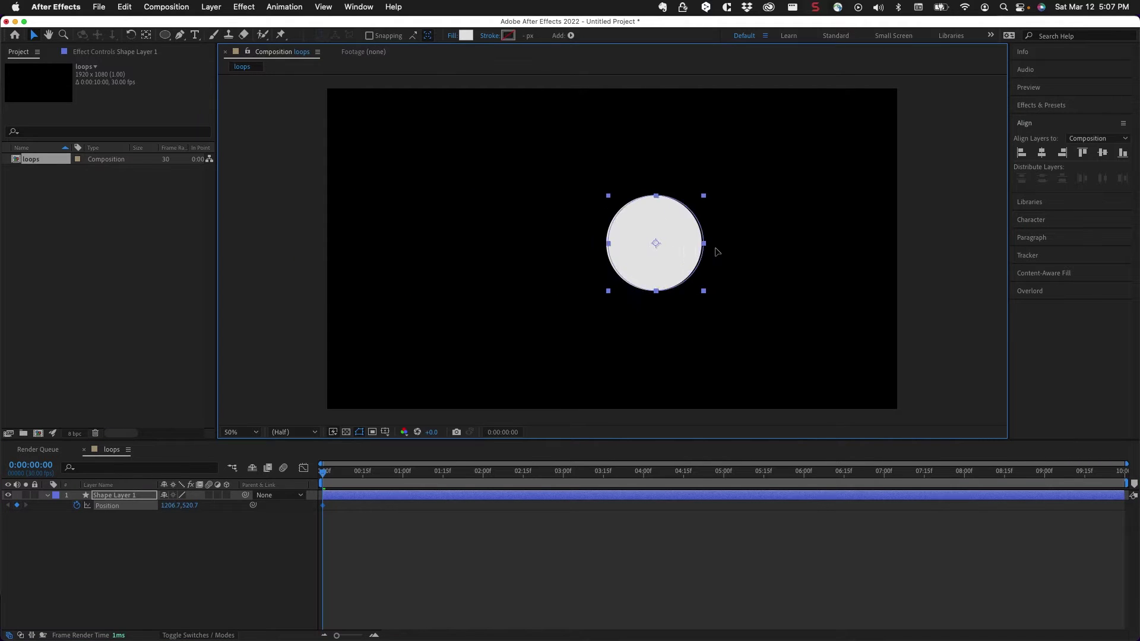
left_click_drag(660, 253, 752, 248)
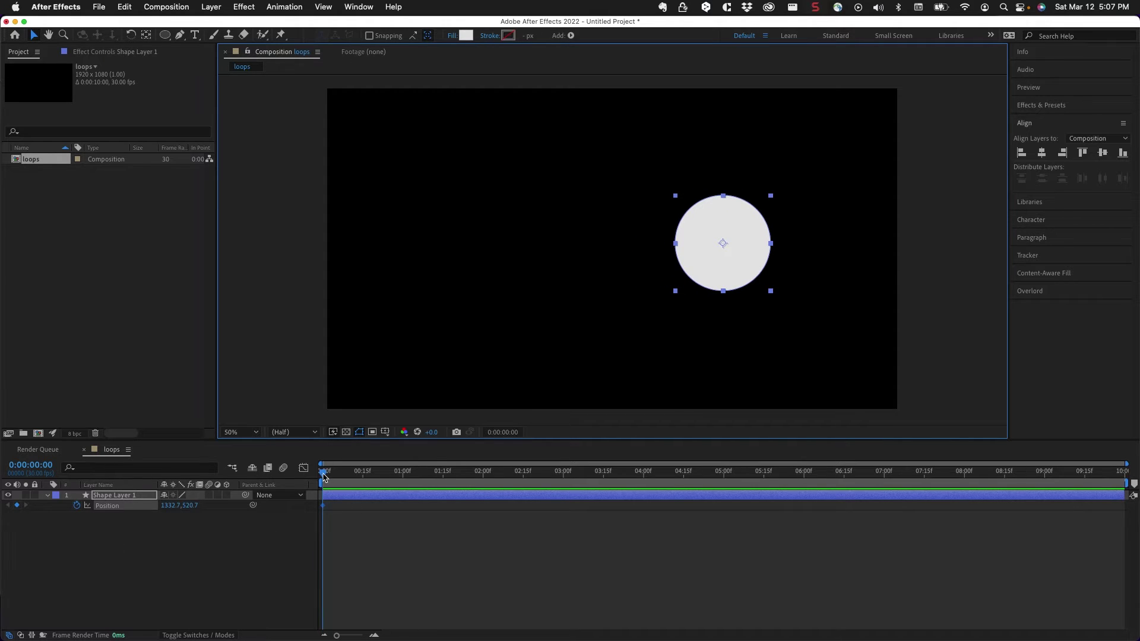
left_click_drag(322, 477, 482, 476)
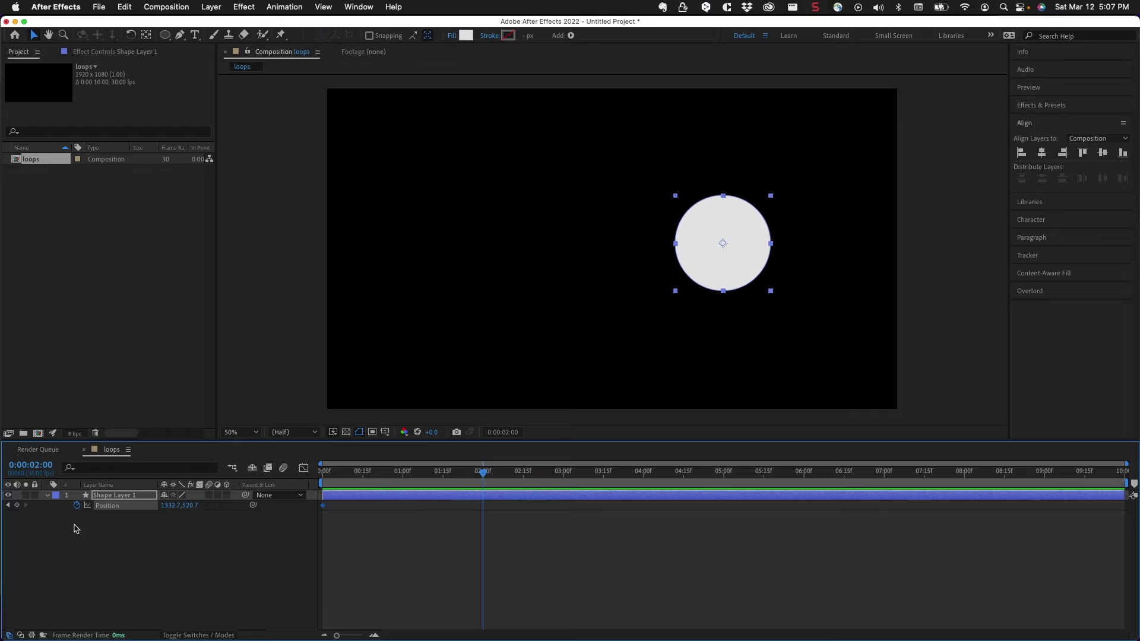
left_click(16, 505)
Nudge the circle further left at the first keyframe, then preview the slide.
left_click(8, 505)
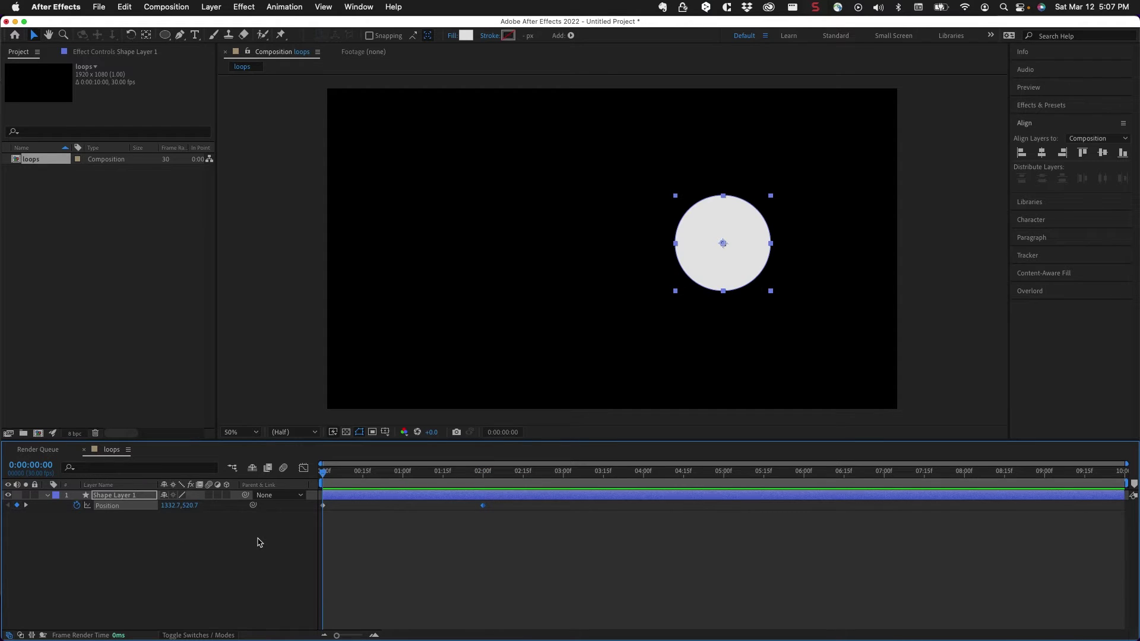
key("shift+Left")
key("shift+Left")
key("shift+Left")
key("shift+Left")
key("shift+Left")
key("shift+Left")
key("shift+Left")
key("shift+Left")
key("shift+Left")
key("shift+Left")
key("shift+Left")
key("shift+Left")
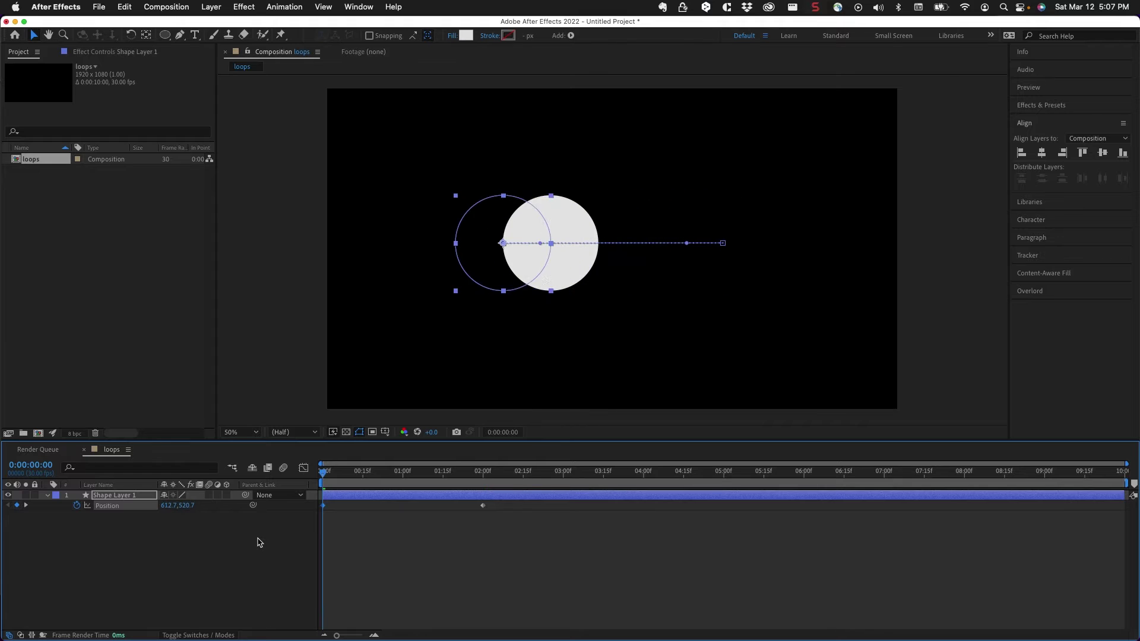
key("shift+Left")
key("shift+Left")
key("shift+Left")
key("shift+Left")
key("shift+Left")
key("shift+Left")
key("shift+Left")
key("shift+Left")
key("shift+Left")
key("shift+Left")
key("shift+Left")
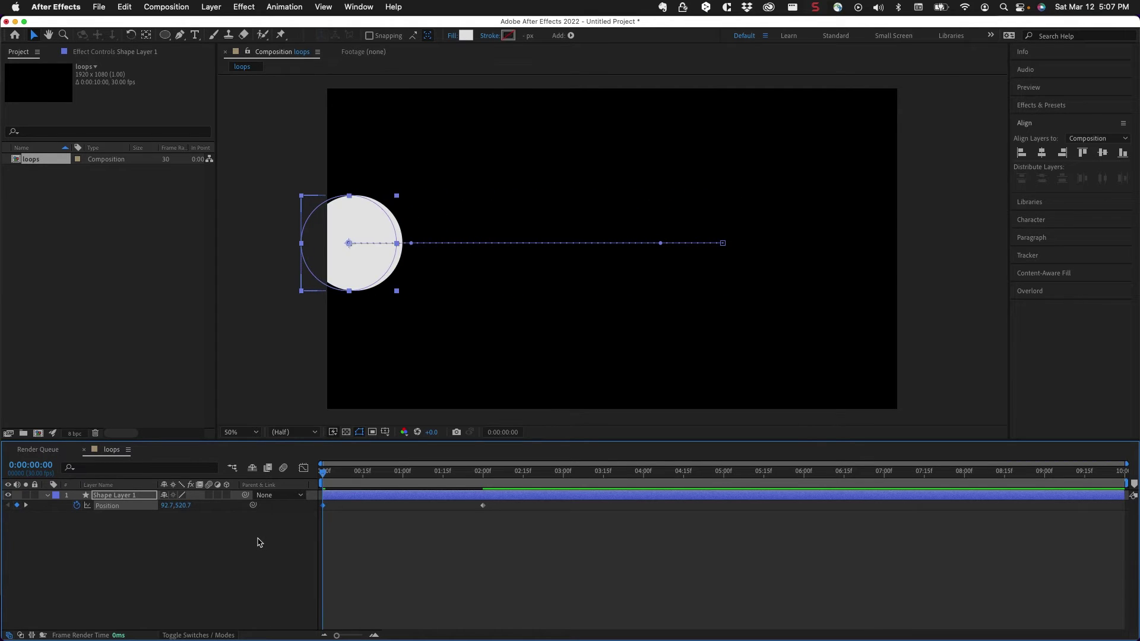
key("shift+Left")
key("shift+Left")
key("shift+Left")
key("shift+Left")
key("shift+Left")
key("shift+Left")
key("space")
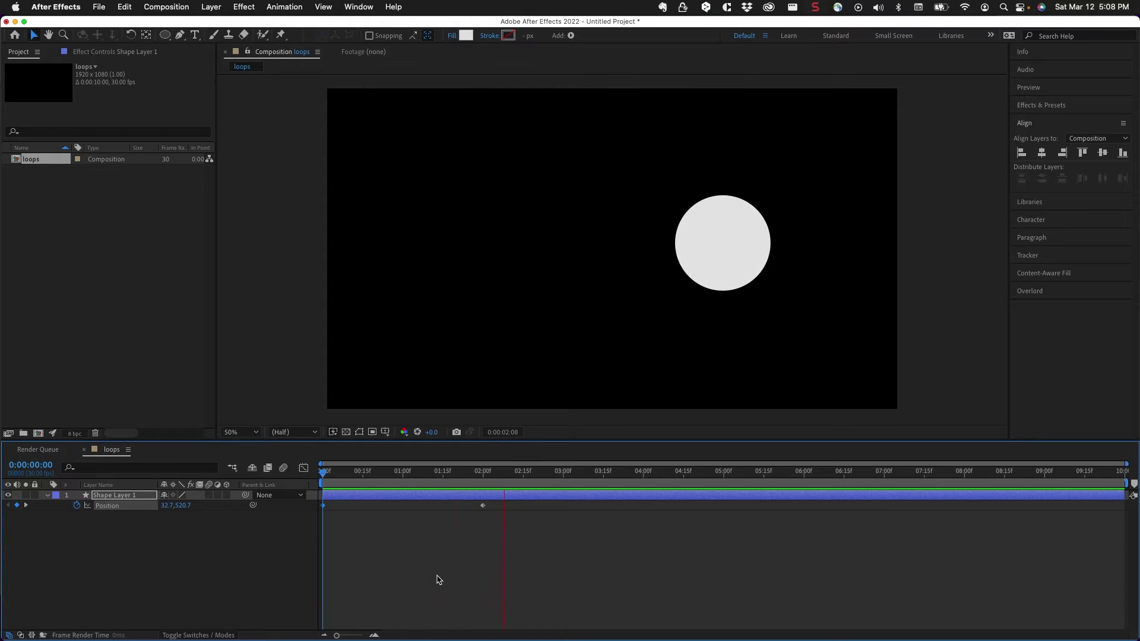
key("space")
Undo an accidental layer shift and select both Position keyframes.
left_click_drag(496, 499, 424, 525)
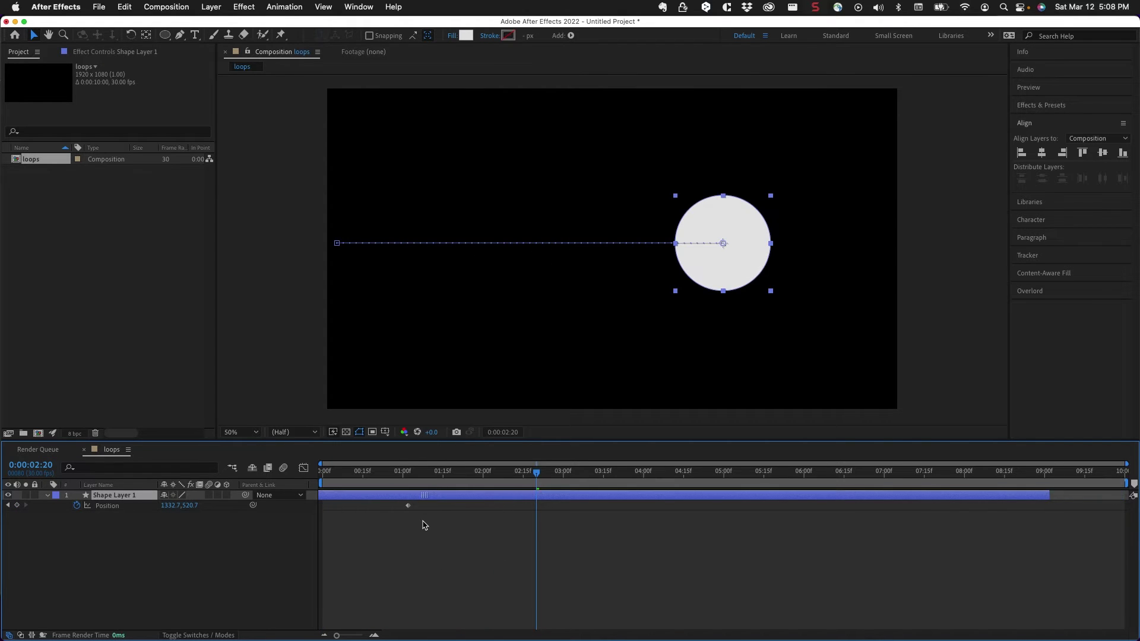
key("super+z")
left_click(500, 505)
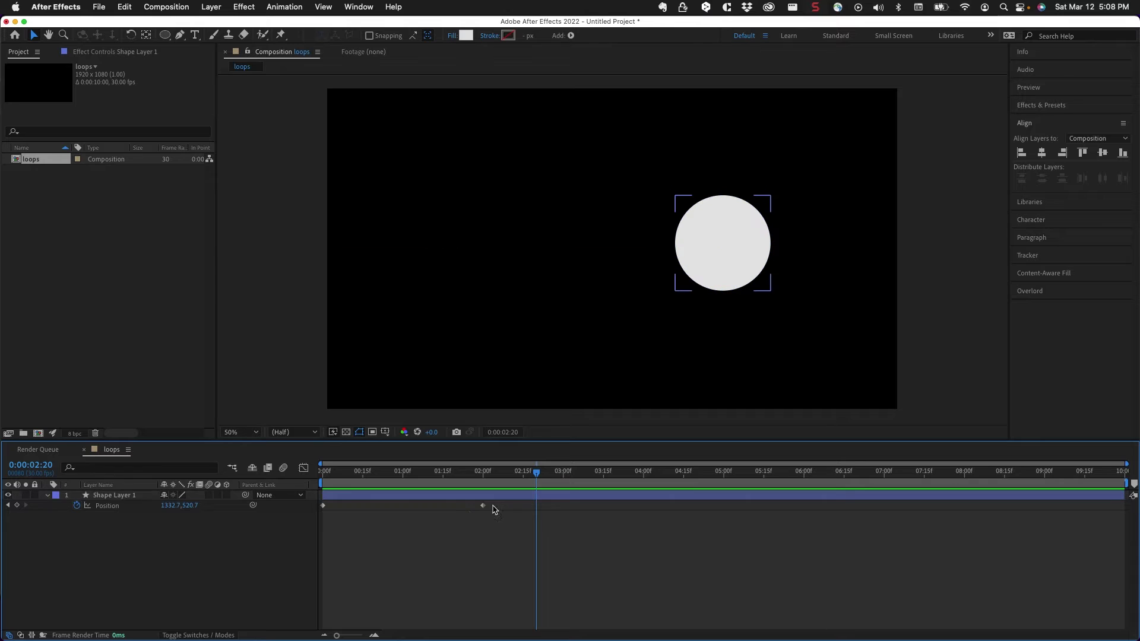
left_click_drag(500, 506, 304, 525)
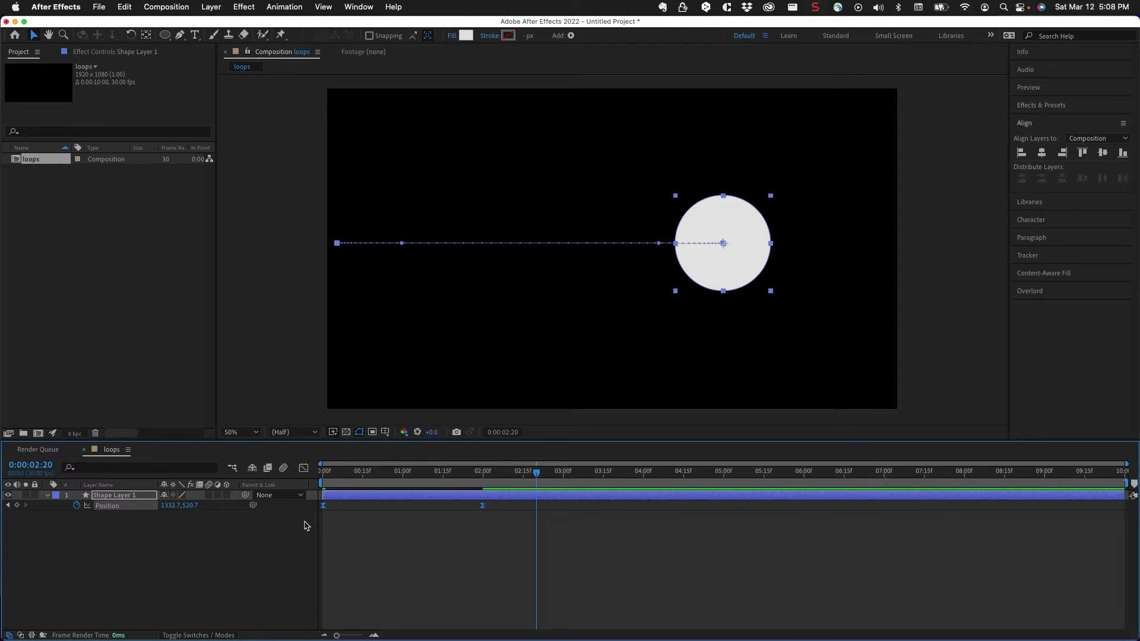
Preview the eased slide from the start and return to the first frame.
left_click(325, 471)
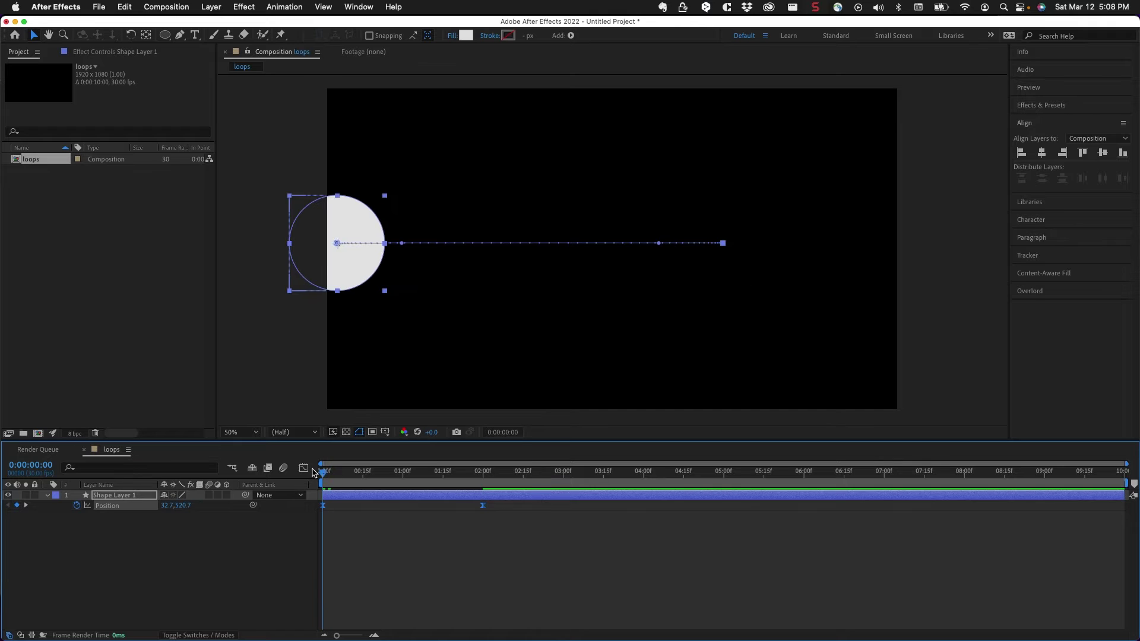
key("space")
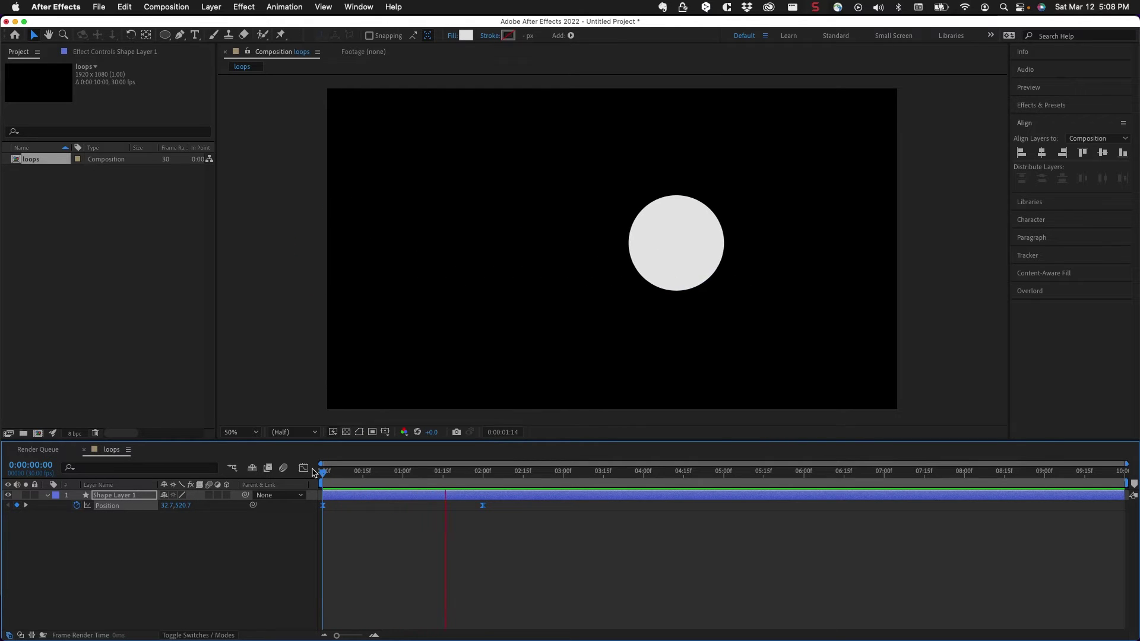
key("space")
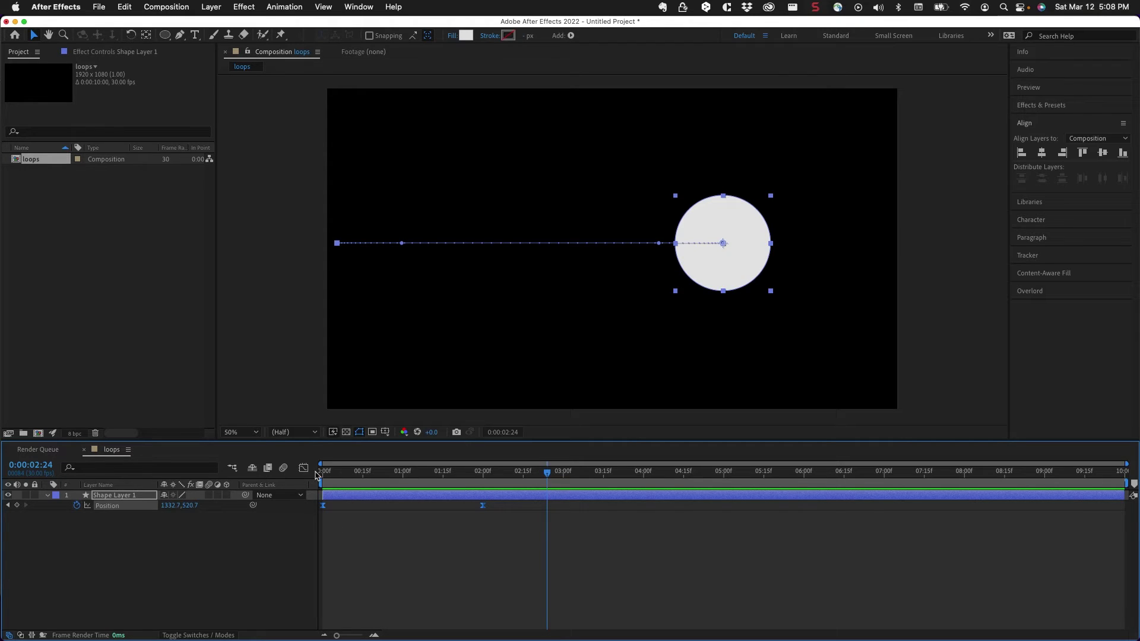
key("Home")
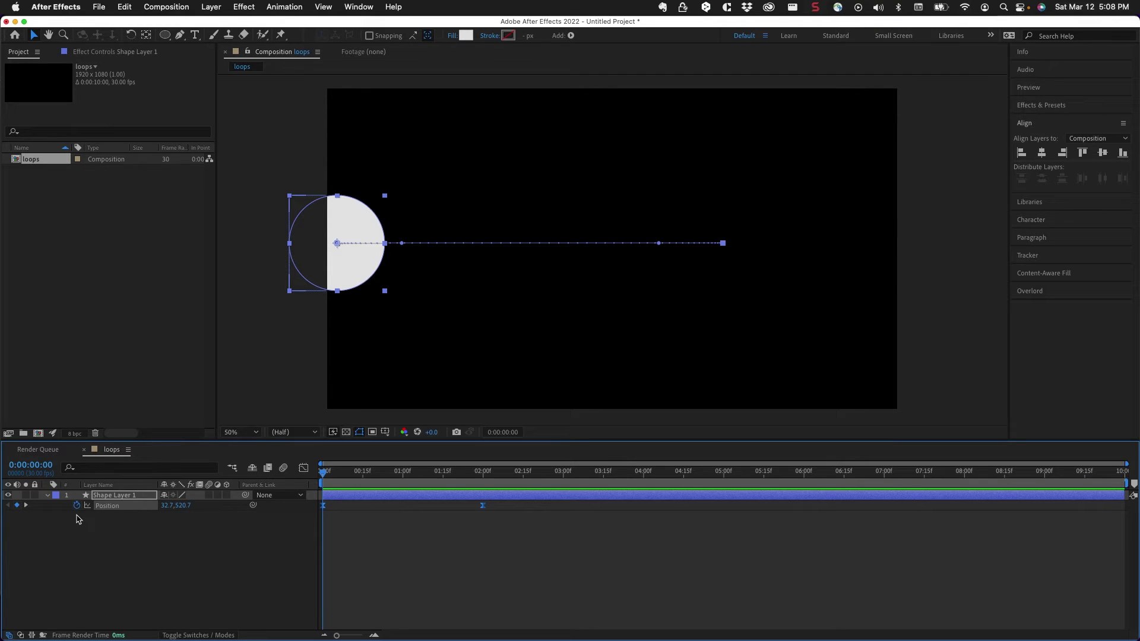
Add a loopOut(type="cycle") expression to the circle's Position property.
left_click(77, 510, "alt")
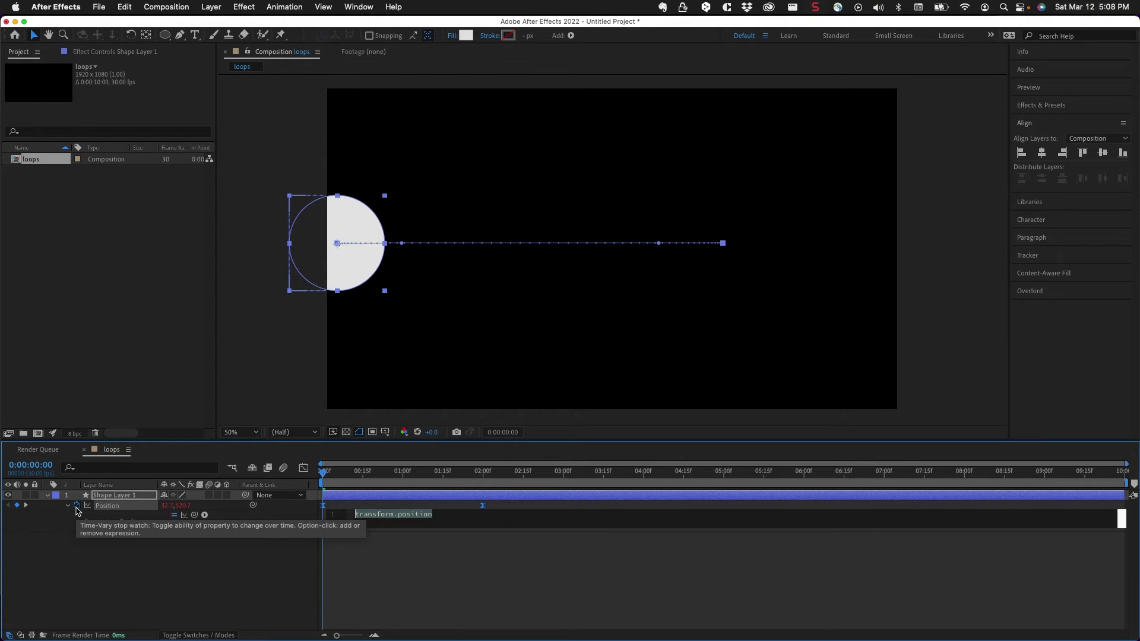
type("loopO")
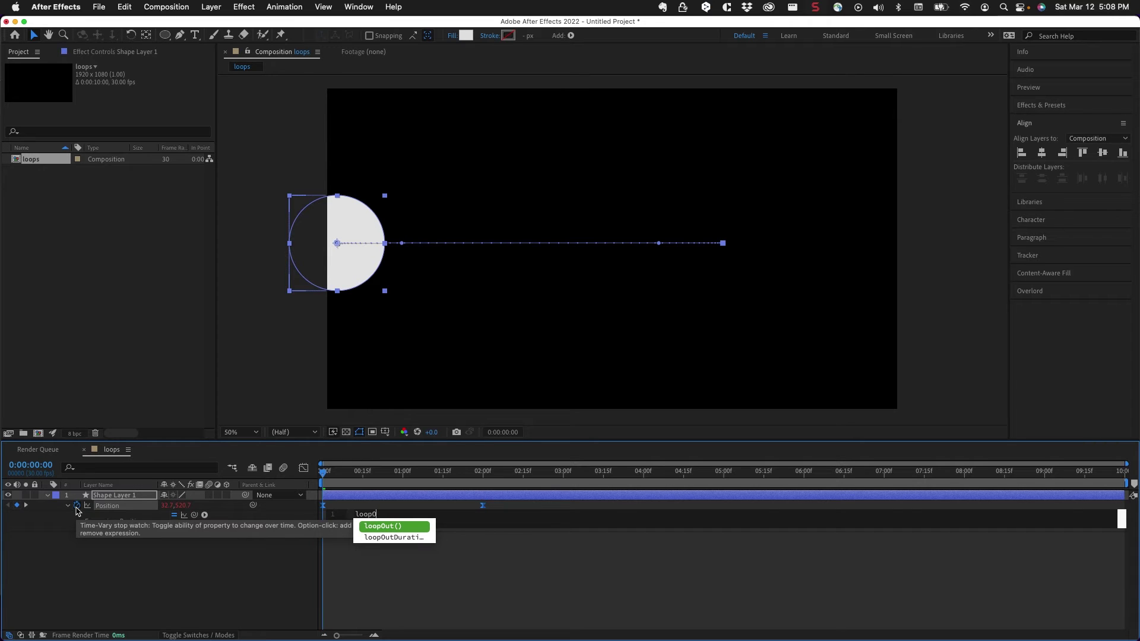
key("Return")
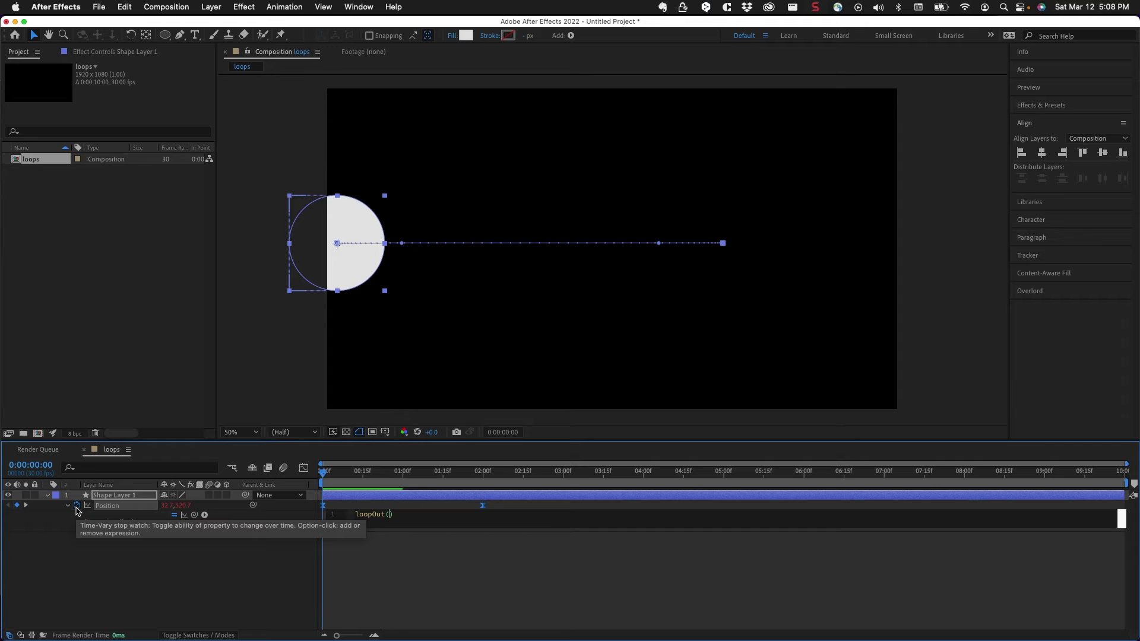
type("type=\"cycle")
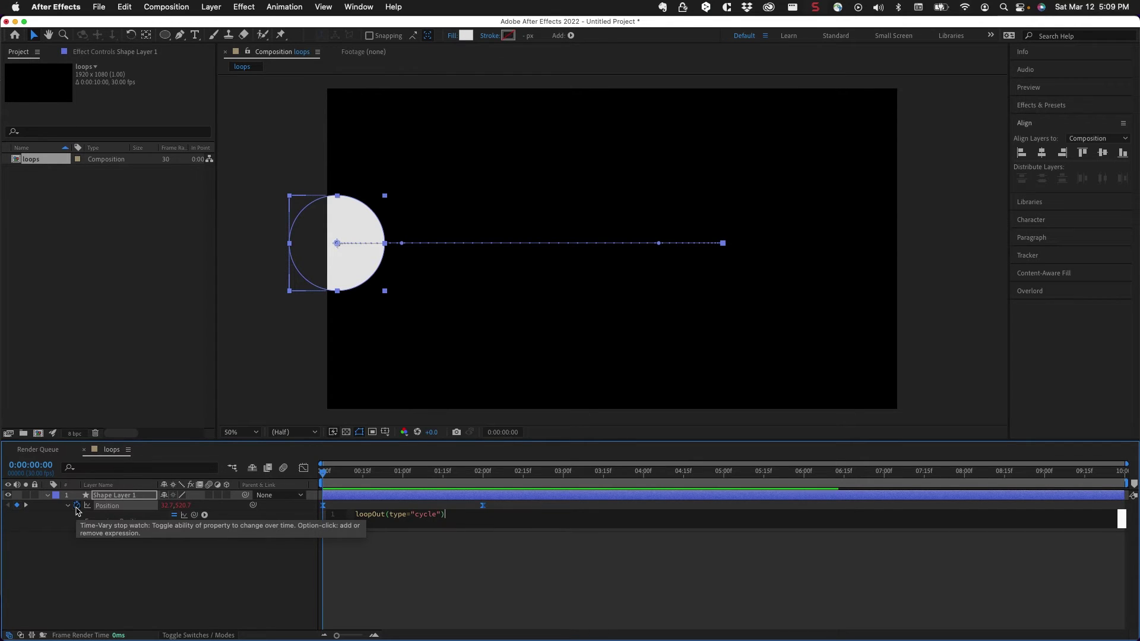
type(";")
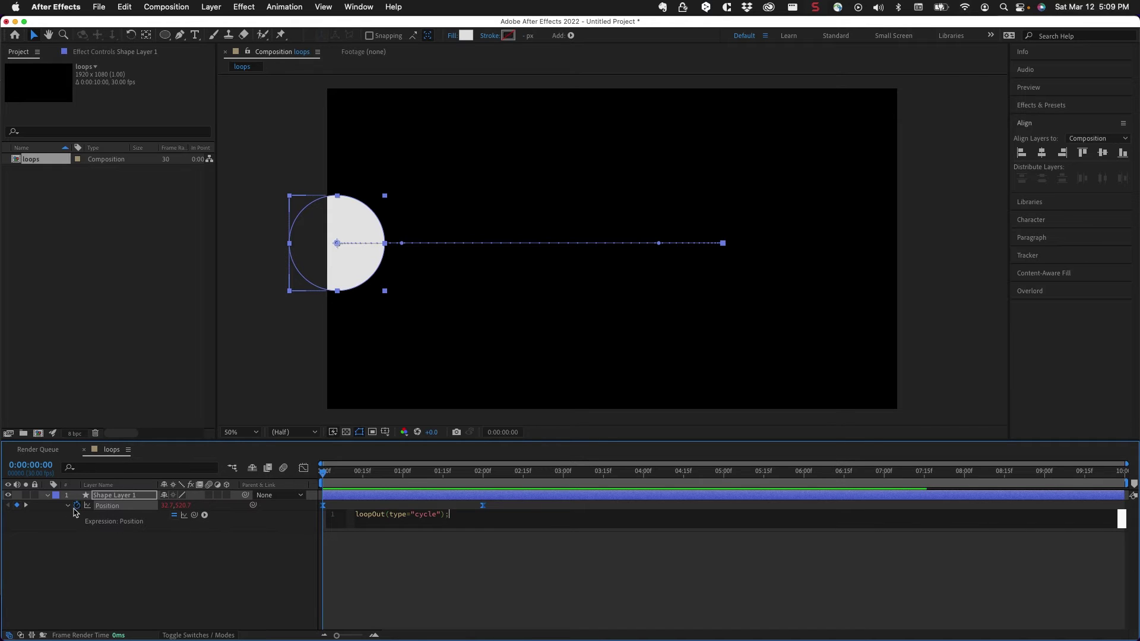
left_click(355, 527)
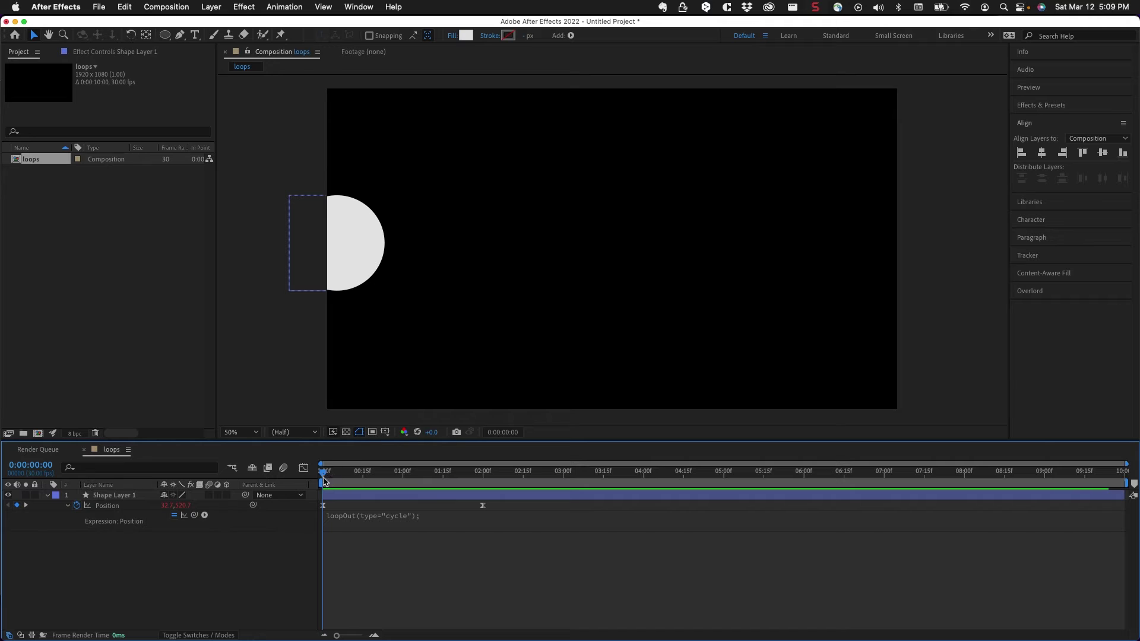
Play the looping preview and stop it around 0:00:09:11.
key("space")
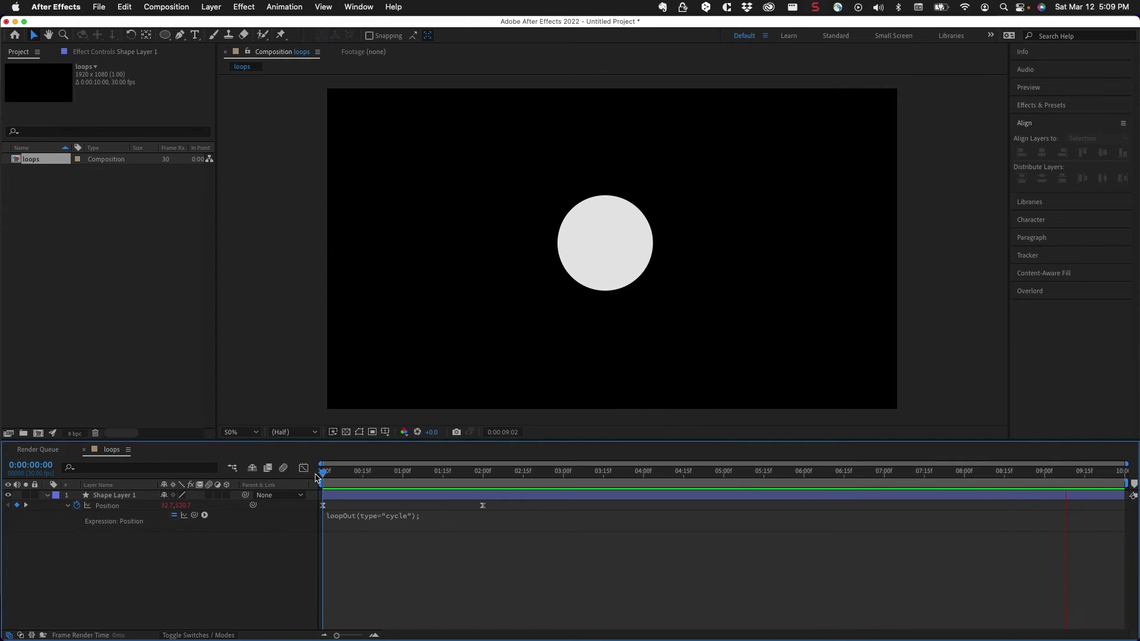
key("space")
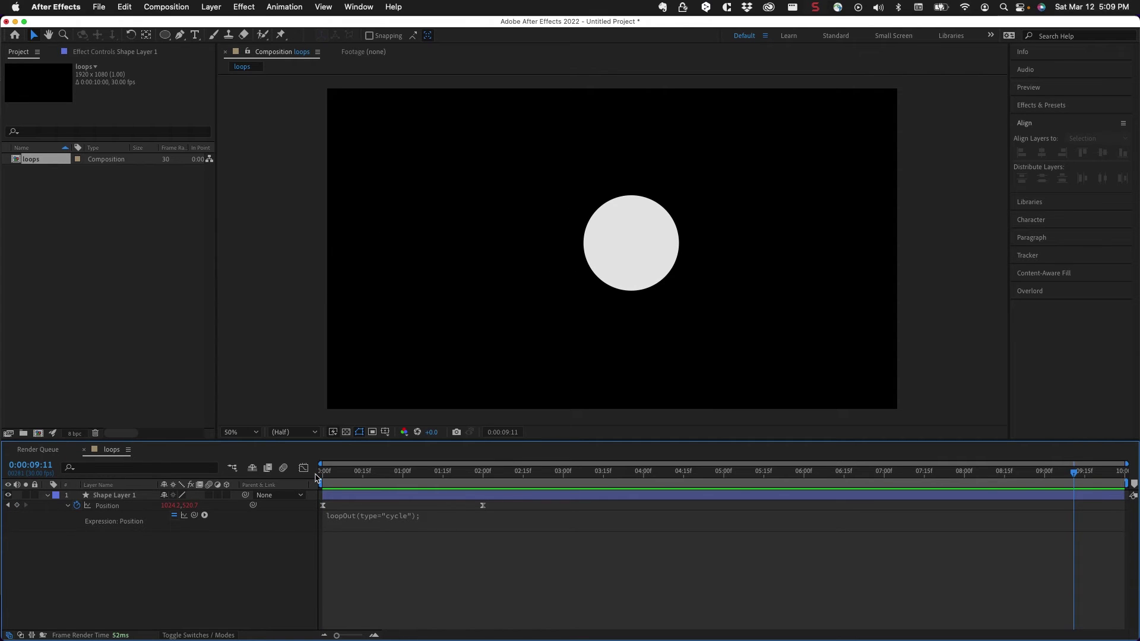
Replace "cycle" with "pingpong" in loopOut and preview it from 0:00.
left_click(395, 517)
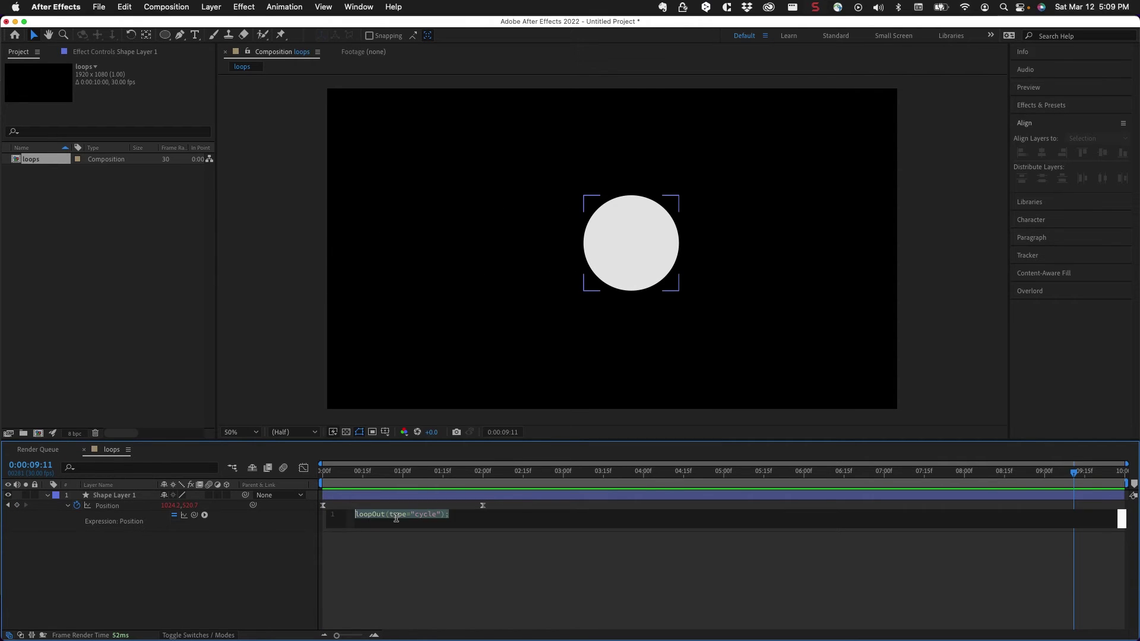
double_click(427, 514)
type("pingp")
type("ong")
left_click(419, 541)
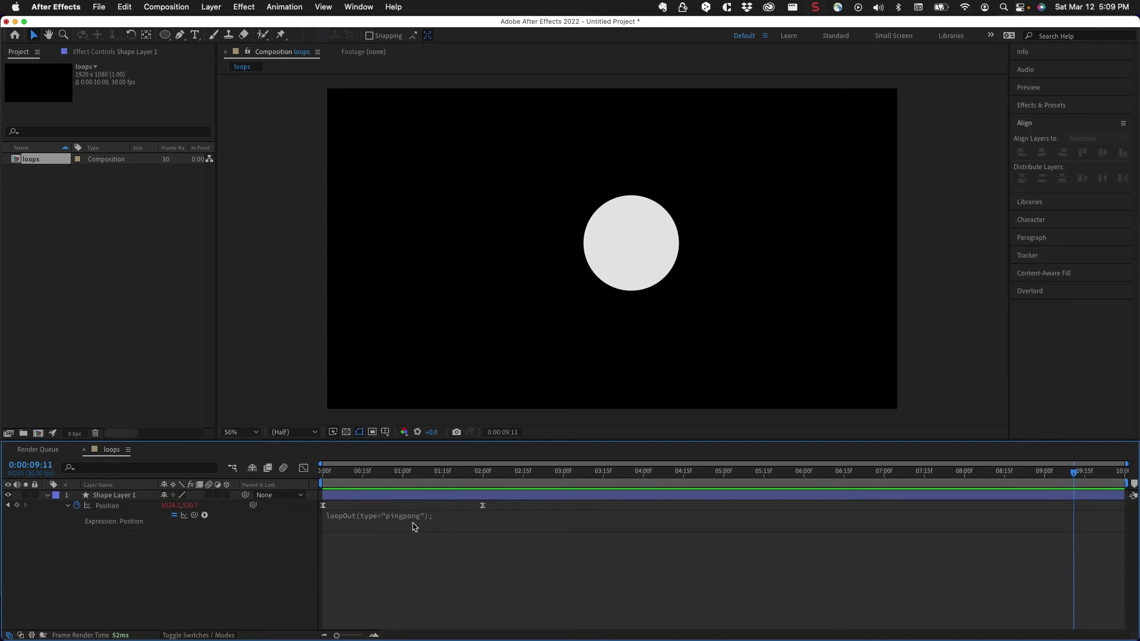
left_click_drag(336, 473, 303, 472)
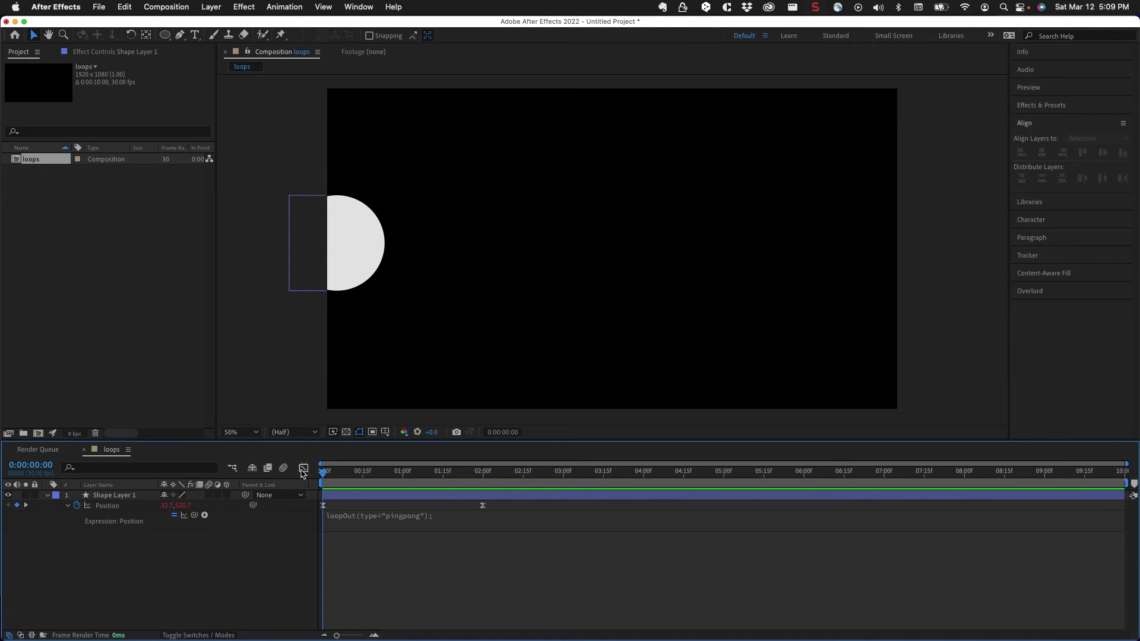
key("space")
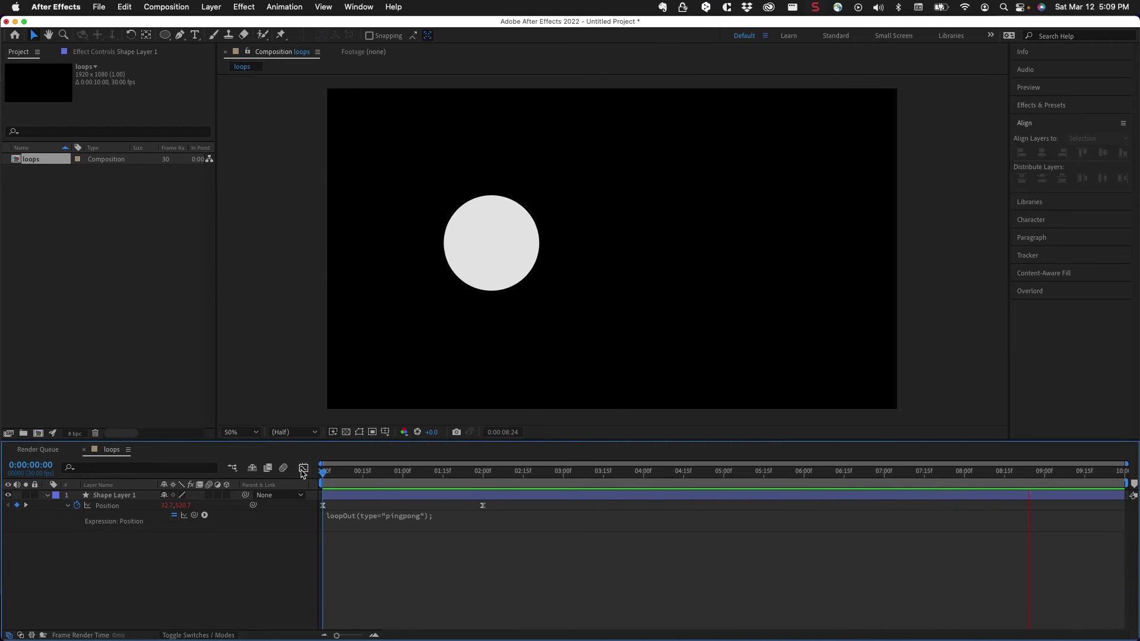
key("space")
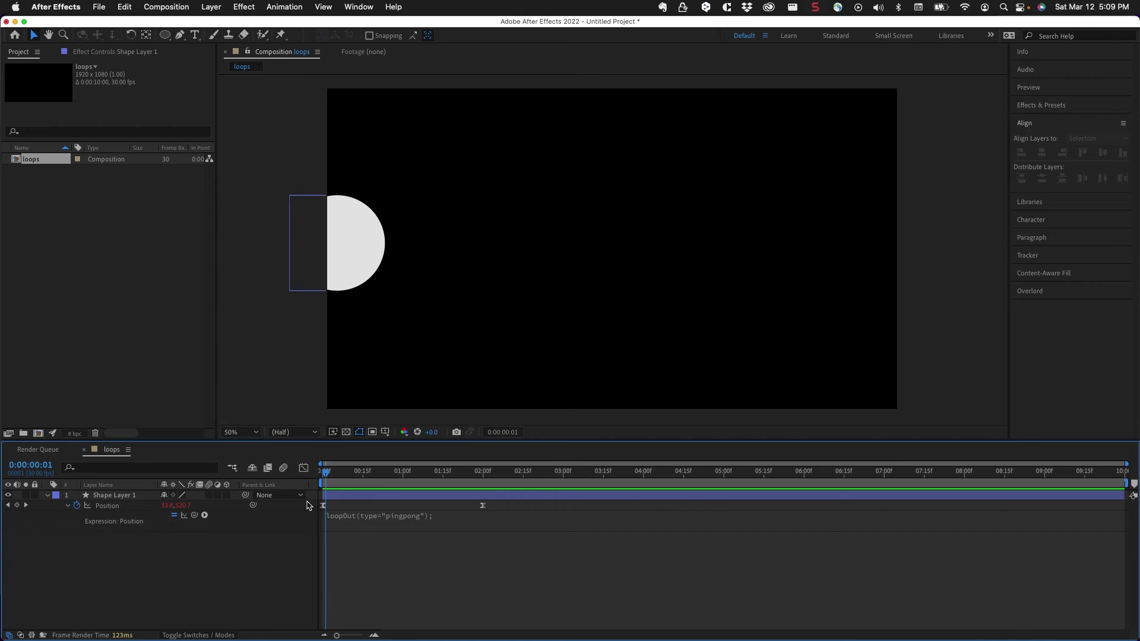
Go to the first frame and change the loopOut type from pingpong to "continue".
left_click(323, 472)
left_click_drag(326, 477, 322, 474)
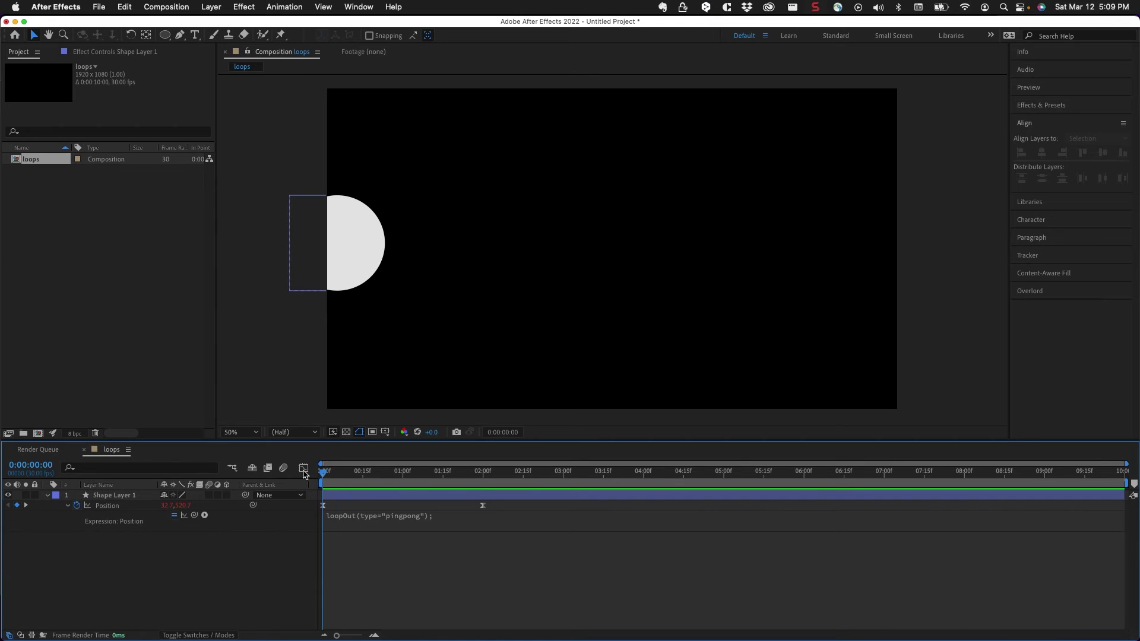
left_click(405, 517)
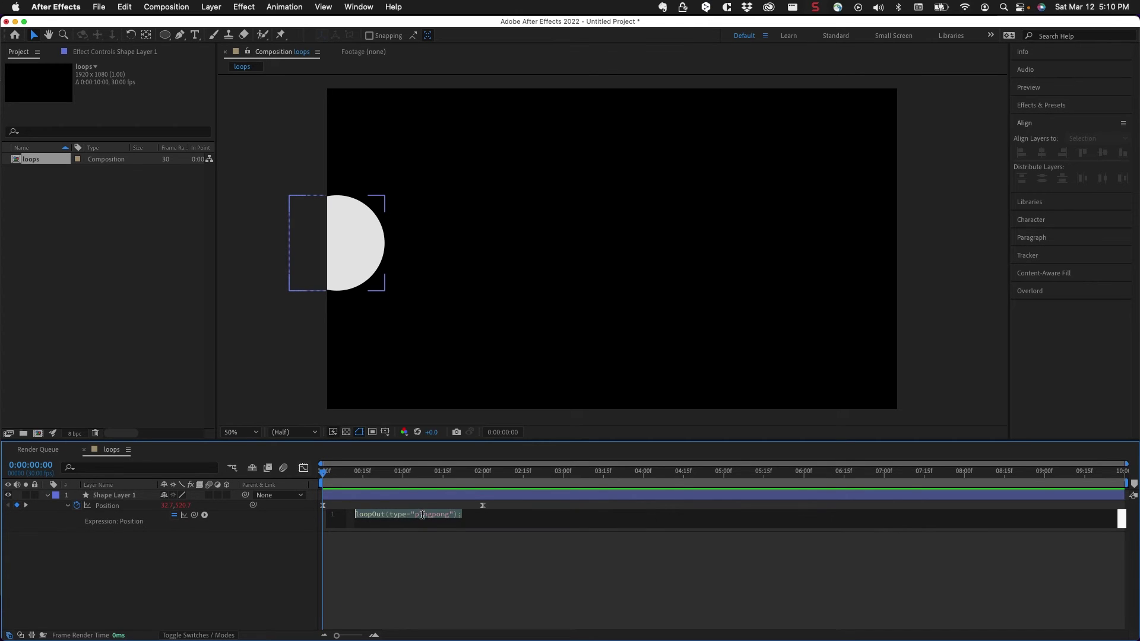
double_click(422, 515)
type("continue")
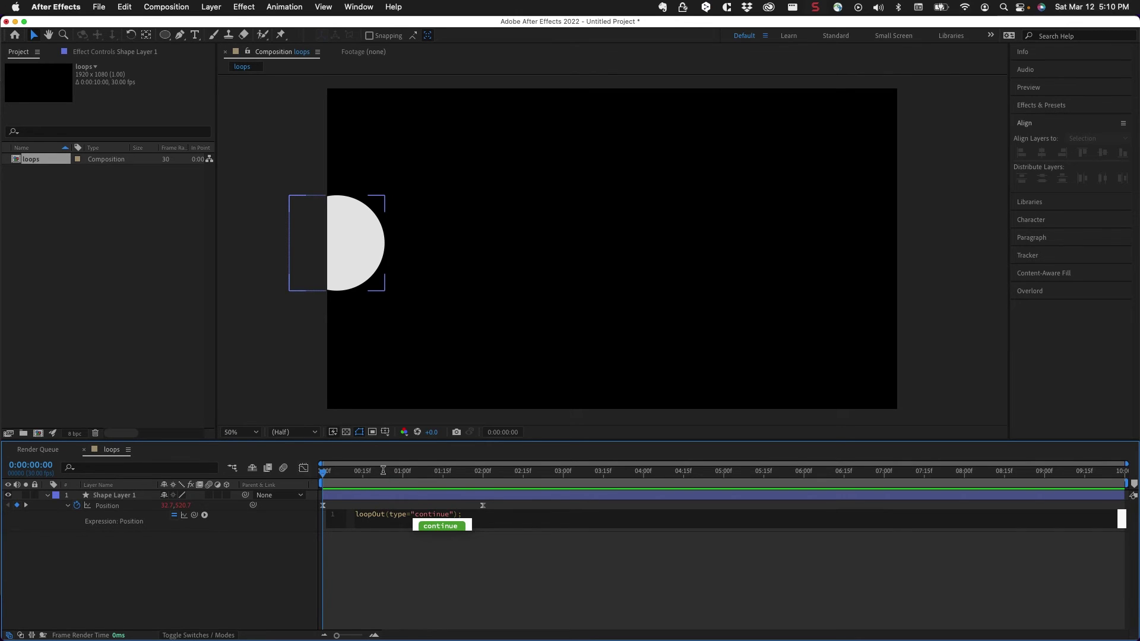
mouse_move(455, 474)
left_mouse_down()
mouse_move(523, 481)
mouse_move(263, 493)
left_mouse_up()
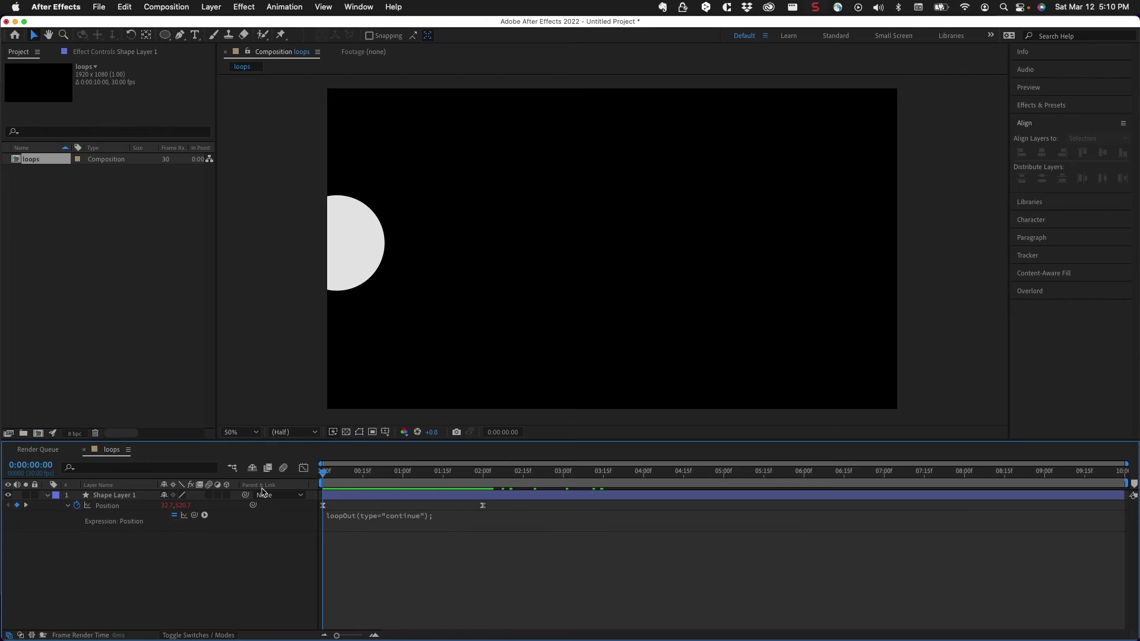
Preview the continue loop twice.
key("space")
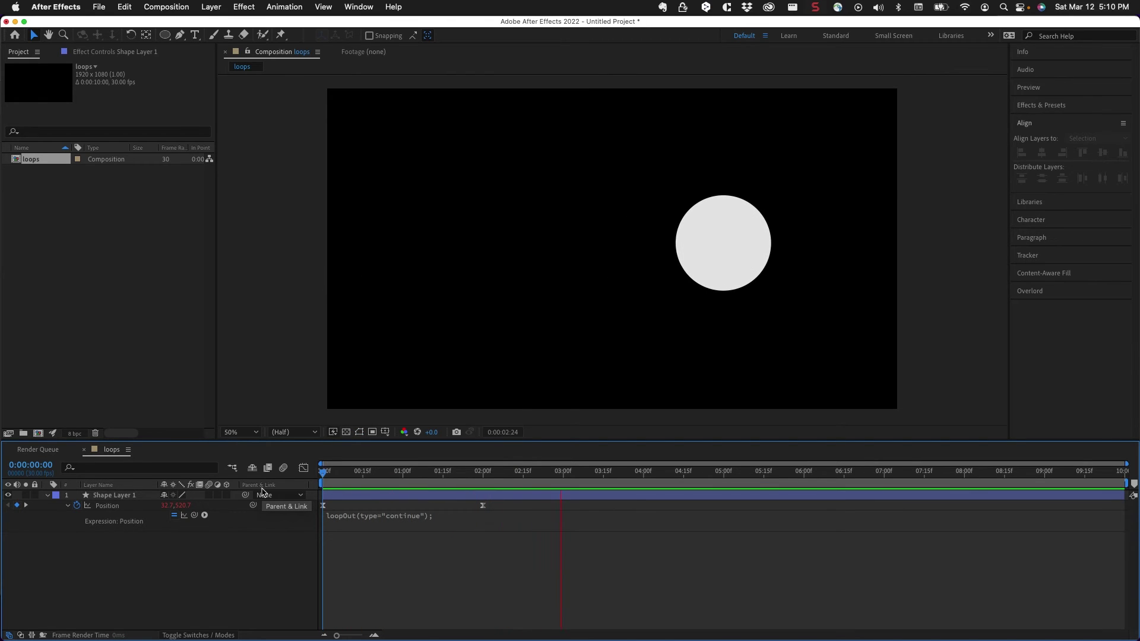
key("space")
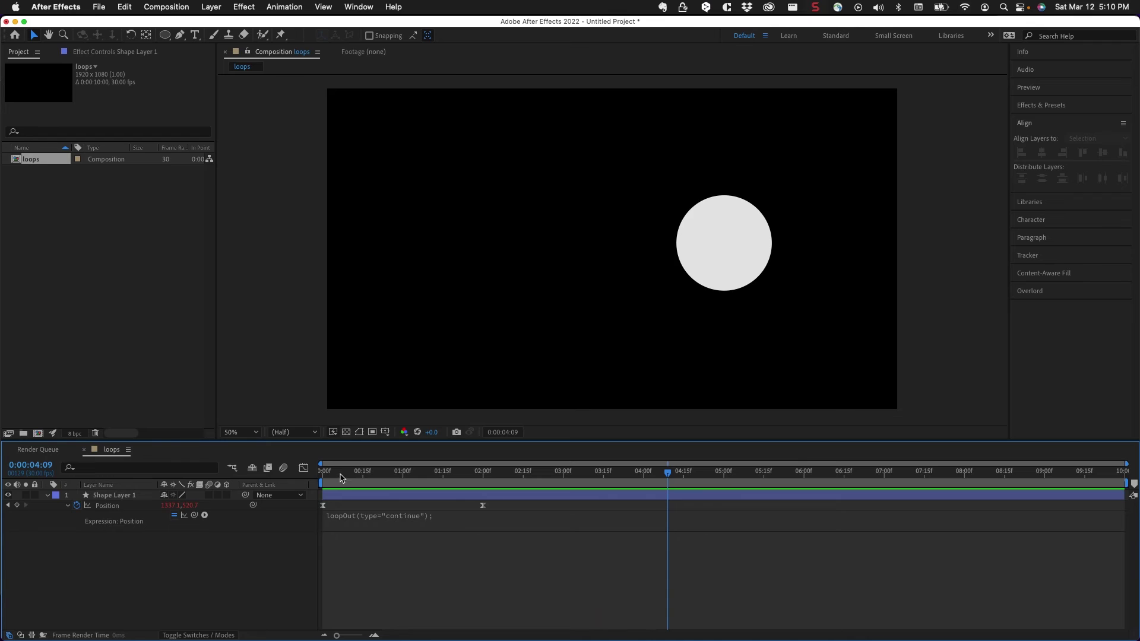
key("space")
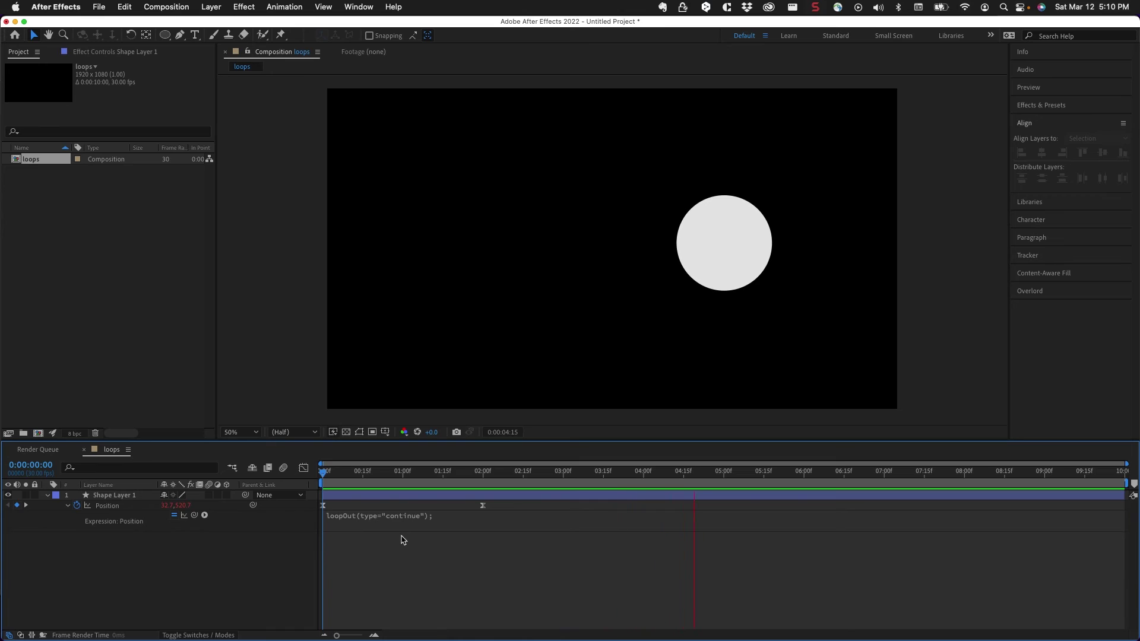
key("space")
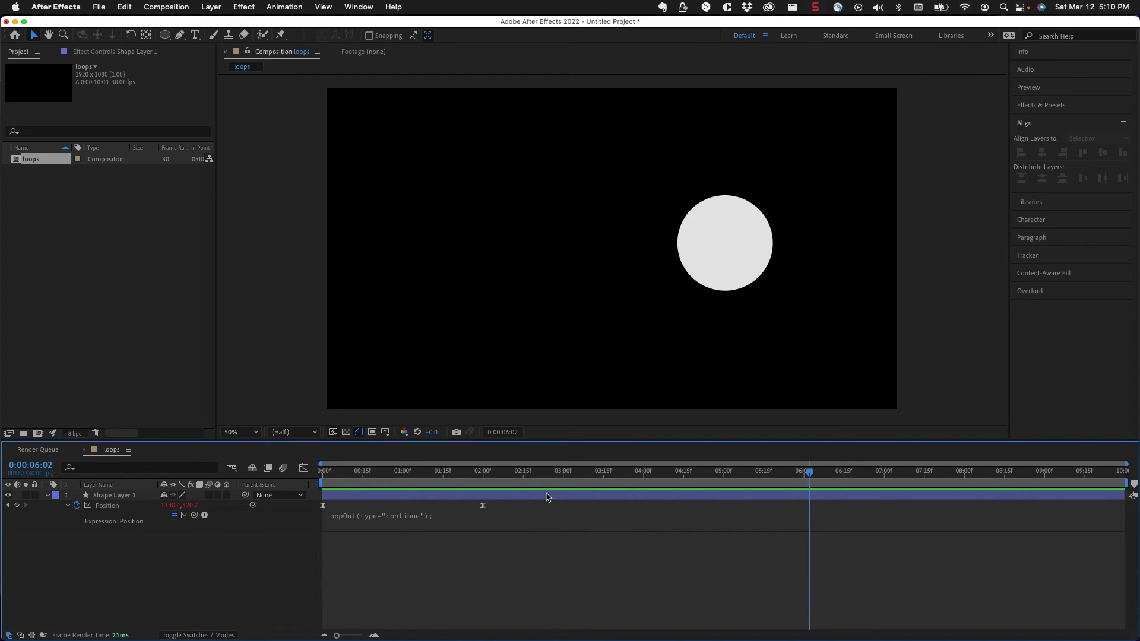
Change the loopOut type from "continue" back to "pingpong" and preview it from 0:00.
left_click(408, 519)
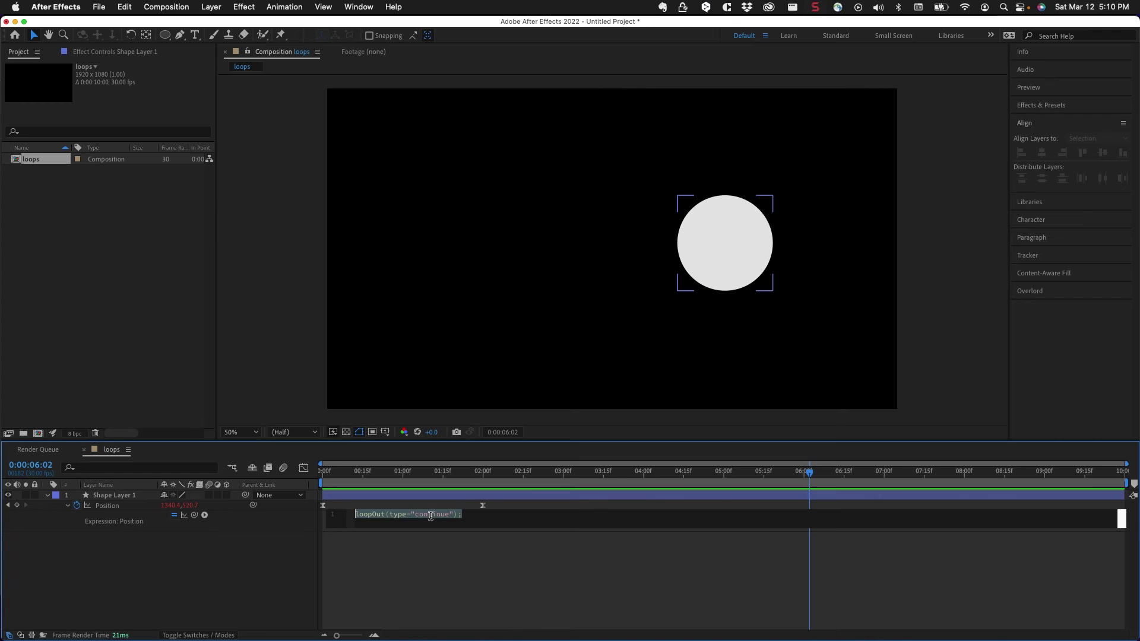
double_click(431, 516)
type("pi")
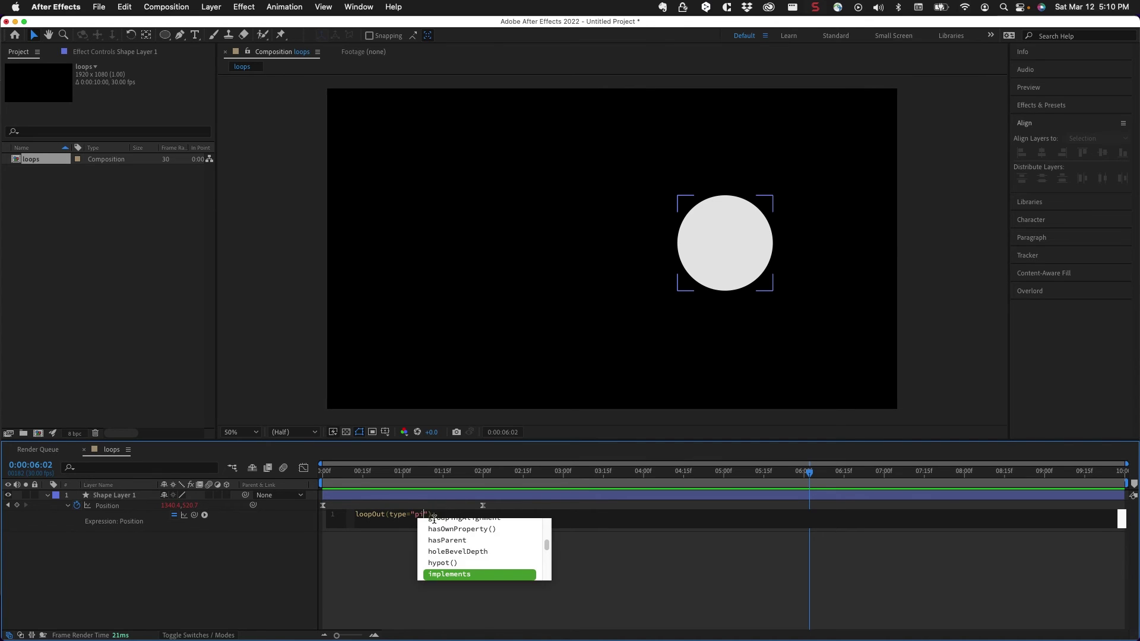
type("ngpong")
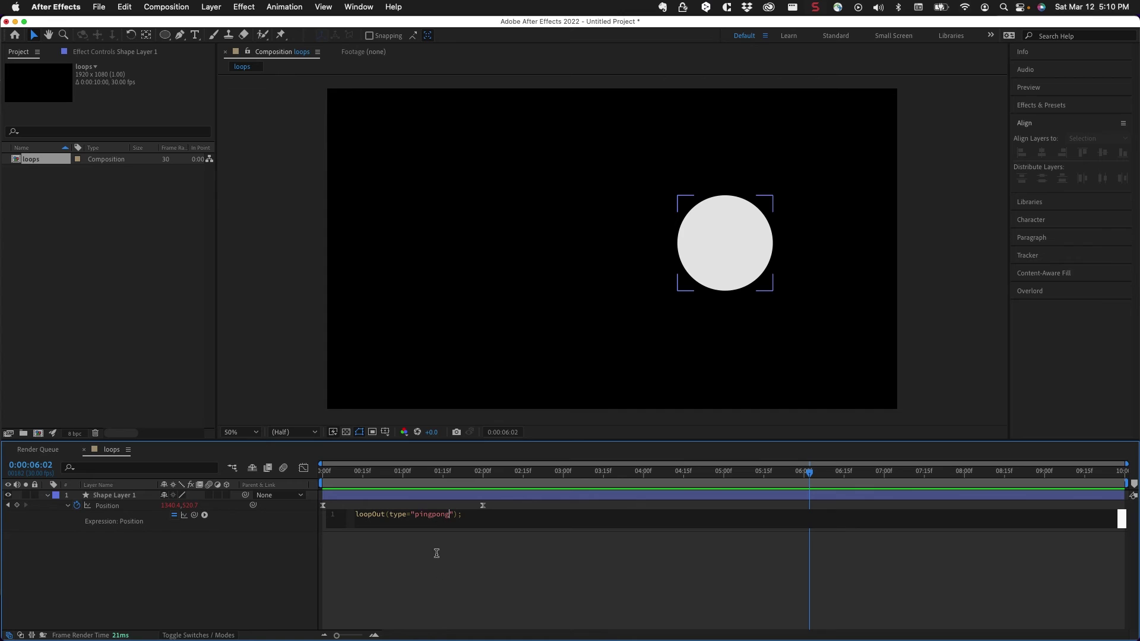
left_click(437, 553)
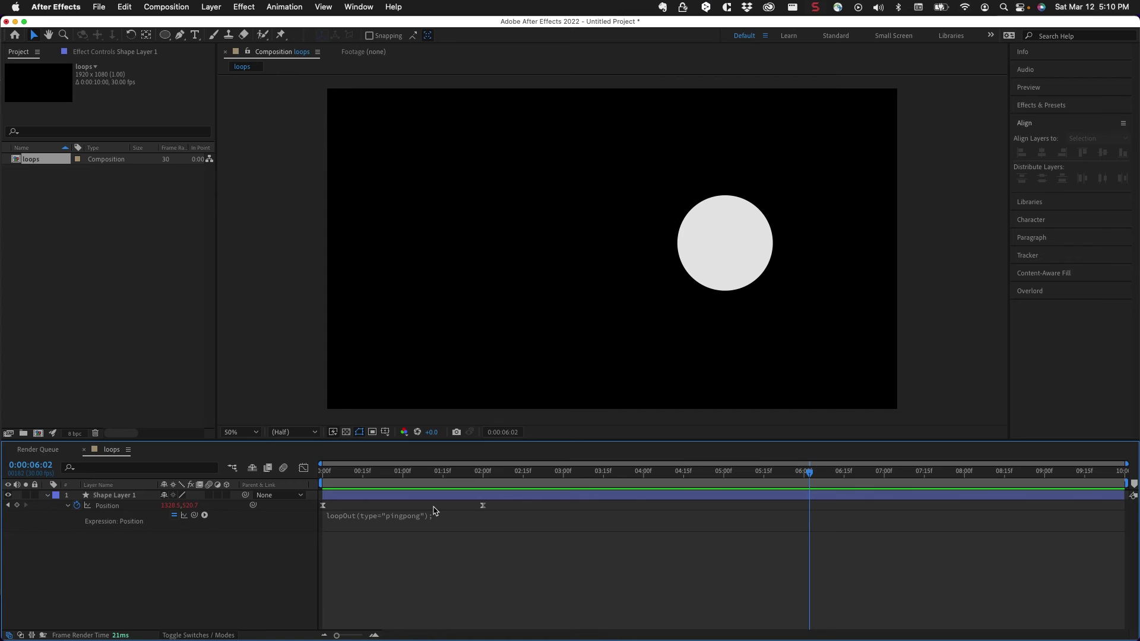
left_click(320, 472)
key("space")
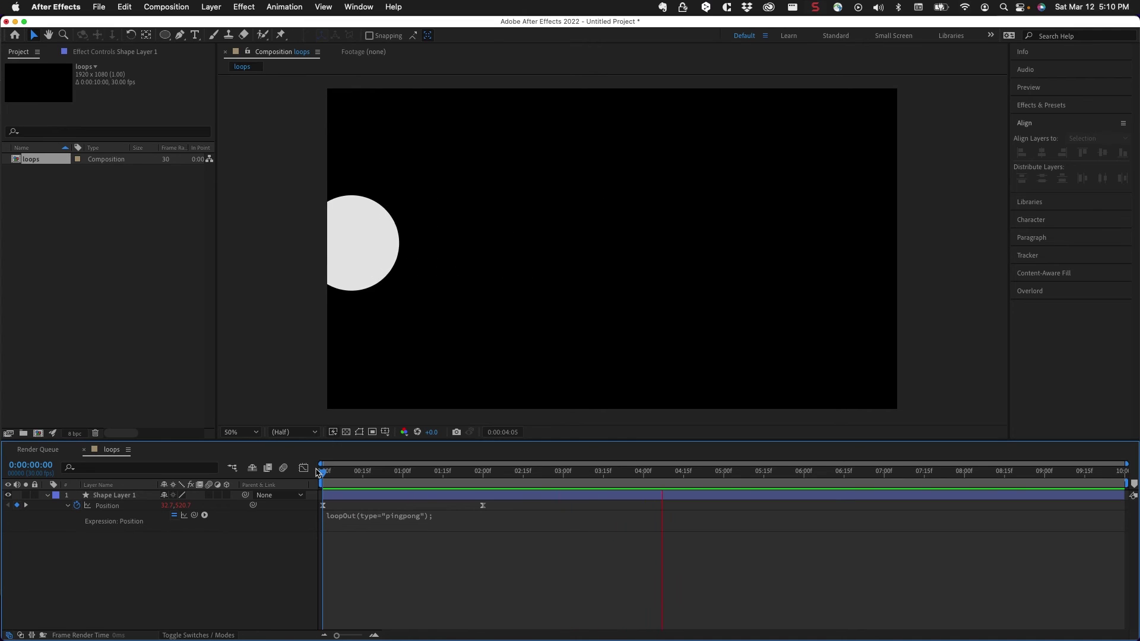
key("space")
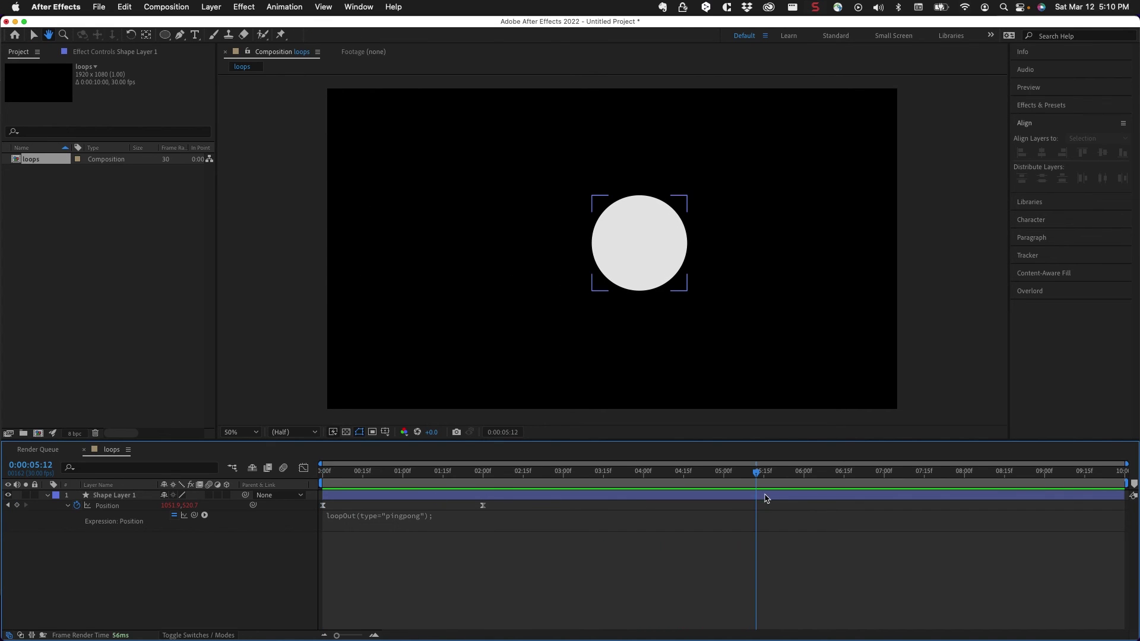
Add a third Position keyframe at 7:00 with the circle nudged further right.
left_click_drag(758, 472, 886, 481)
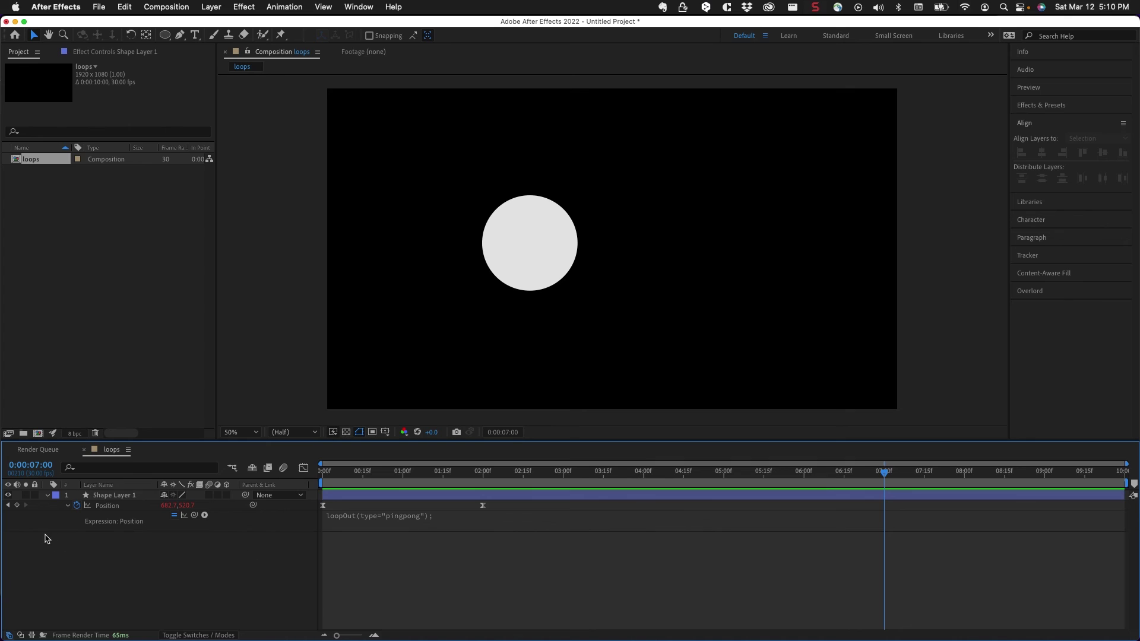
left_click(18, 510)
left_click(18, 507)
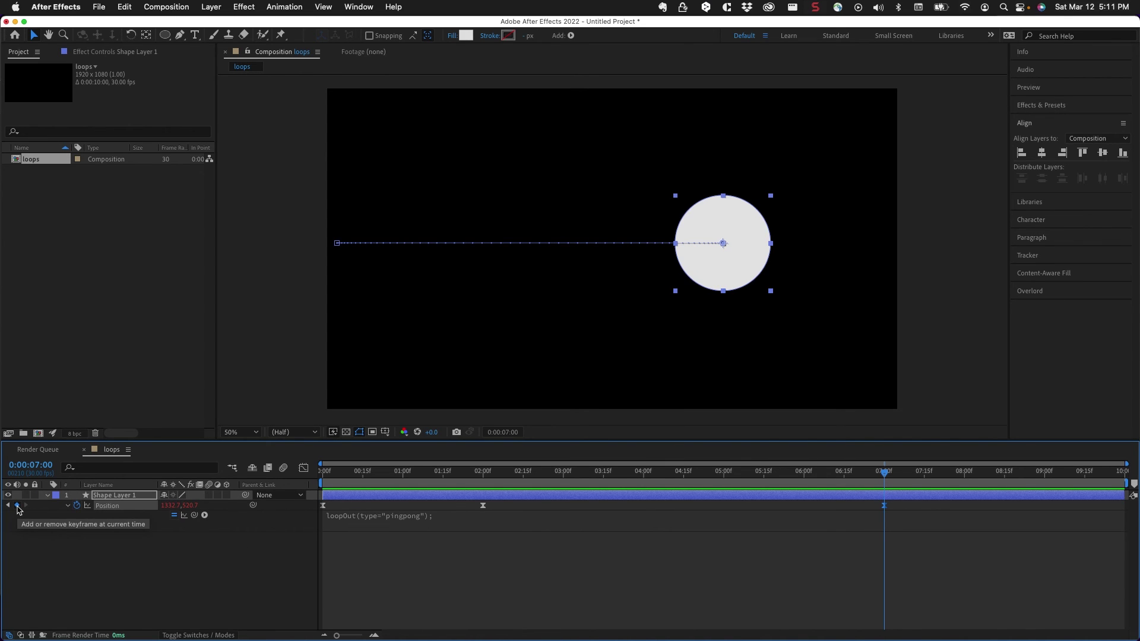
key("shift+Right")
key("shift+Right")
key("shift+Right")
key("shift+Right")
key("shift+Right")
key("shift+Right")
key("shift+Right")
key("shift+Right")
key("shift+Right")
key("shift+Right")
key("shift+Right")
key("shift+Right")
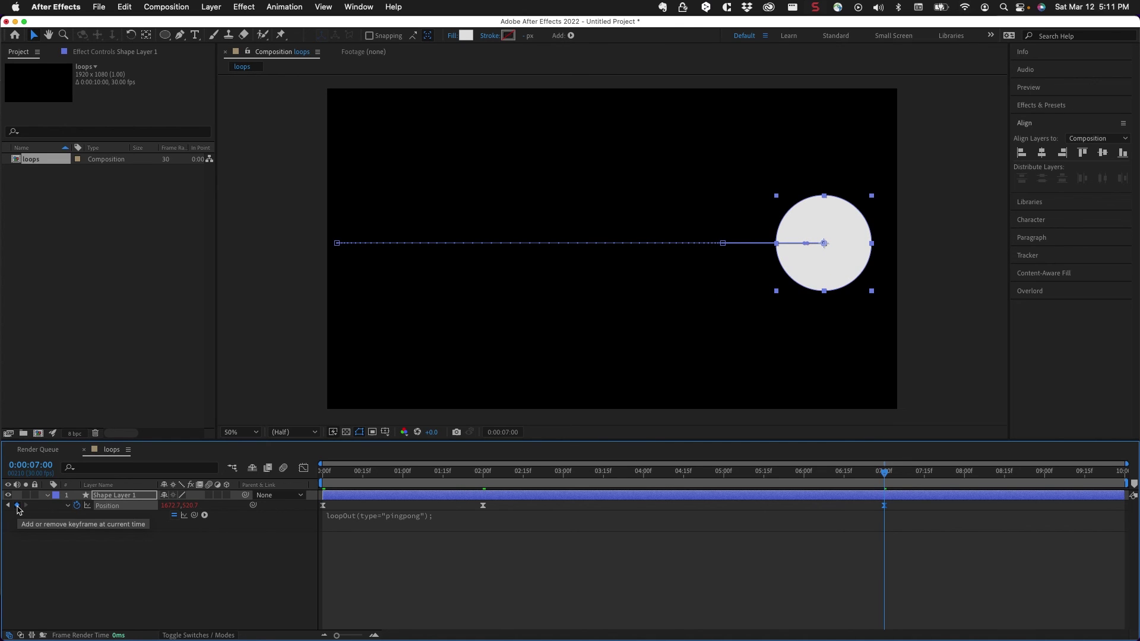
Preview the animation with the new 7-second keyframe from the start.
left_click_drag(367, 477, 312, 478)
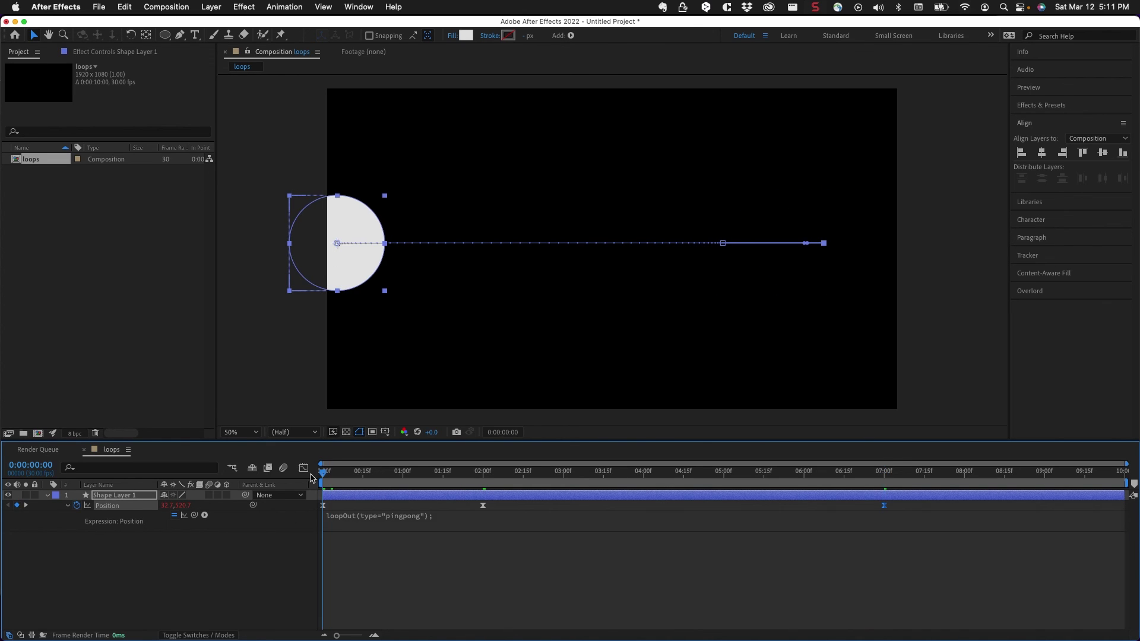
key("space")
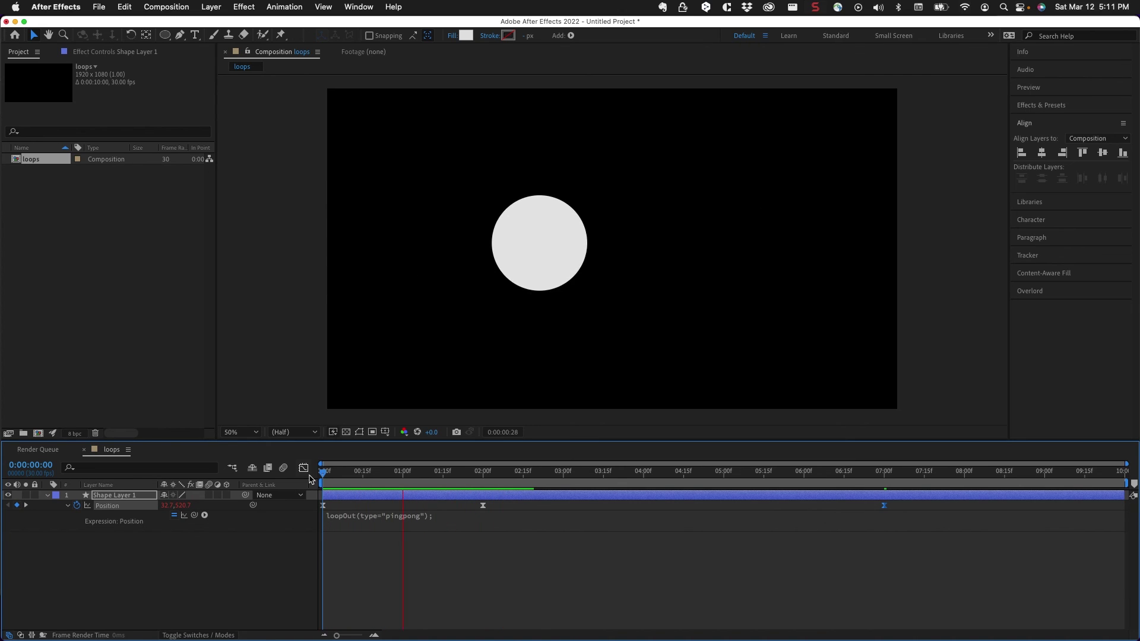
key("space")
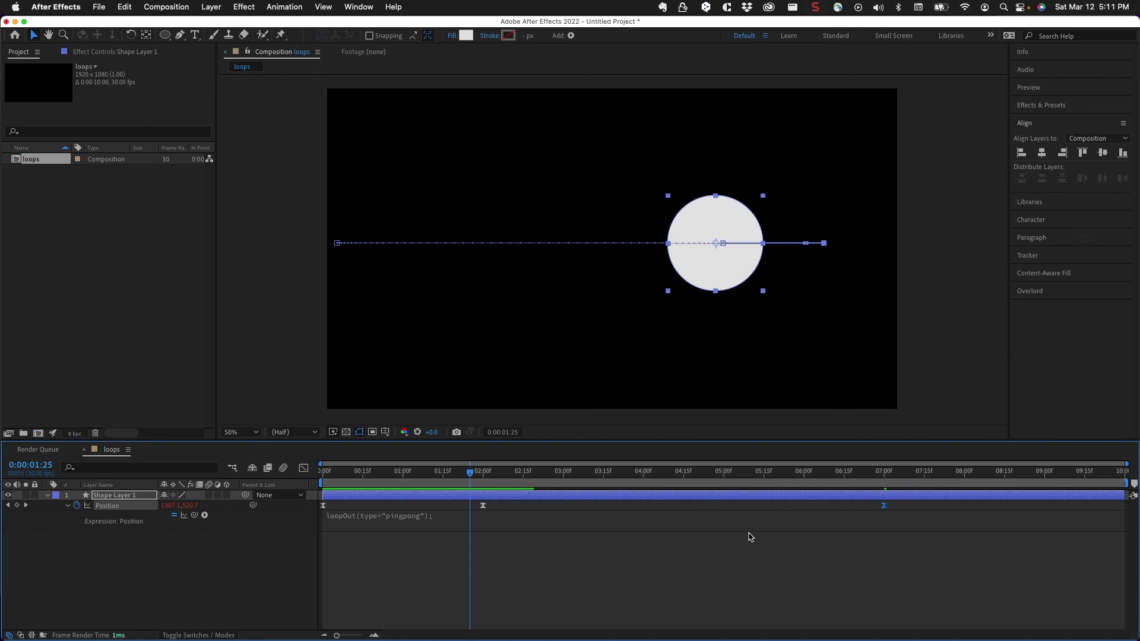
Shift the circle slightly left at the 7:00 keyframe and preview from near the start.
key("k")
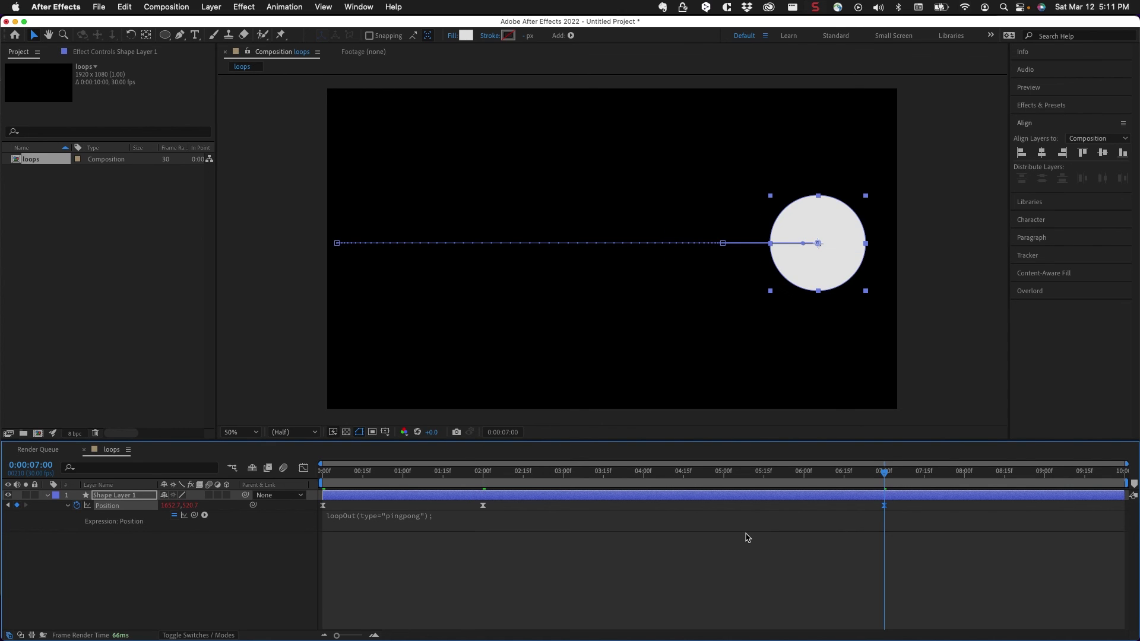
left_click_drag(485, 506, 482, 497)
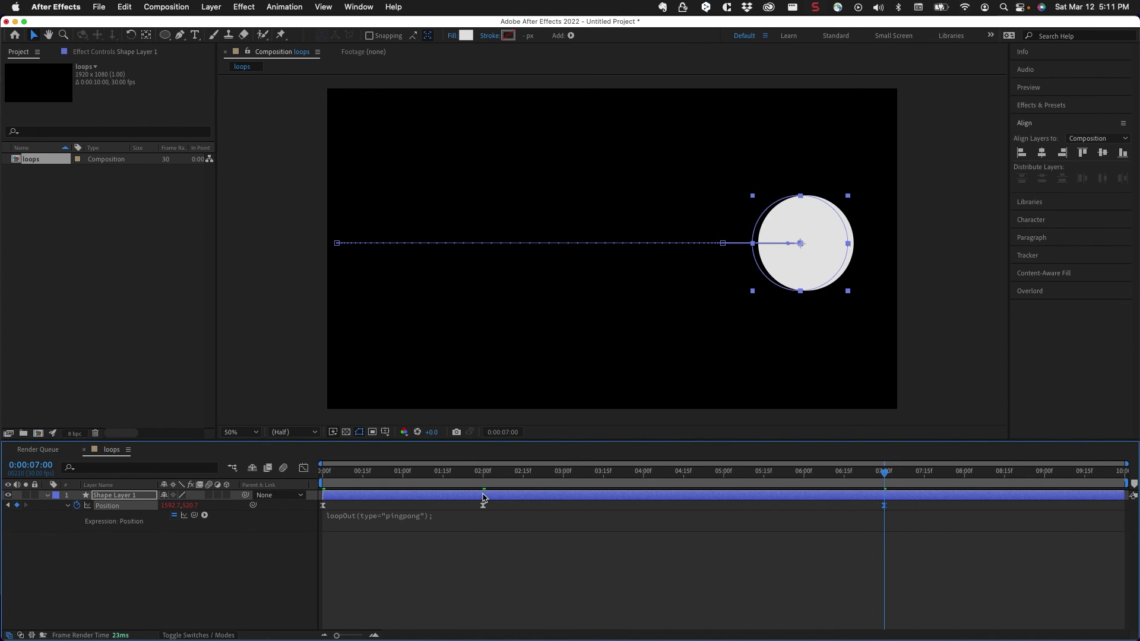
left_click_drag(481, 497, 334, 477)
key("space")
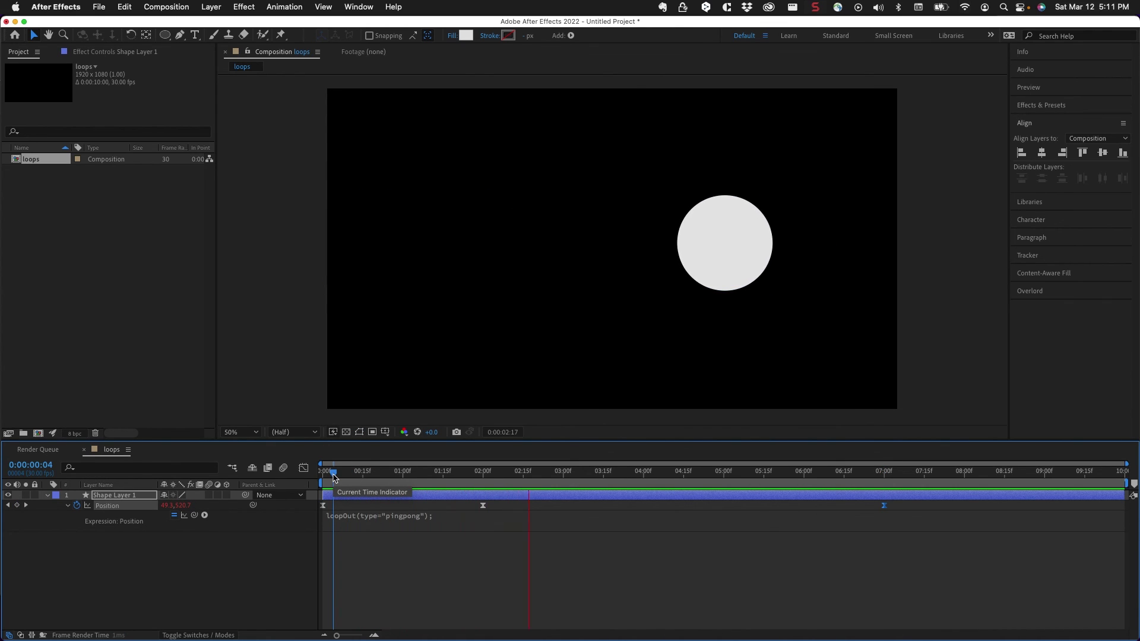
key("space")
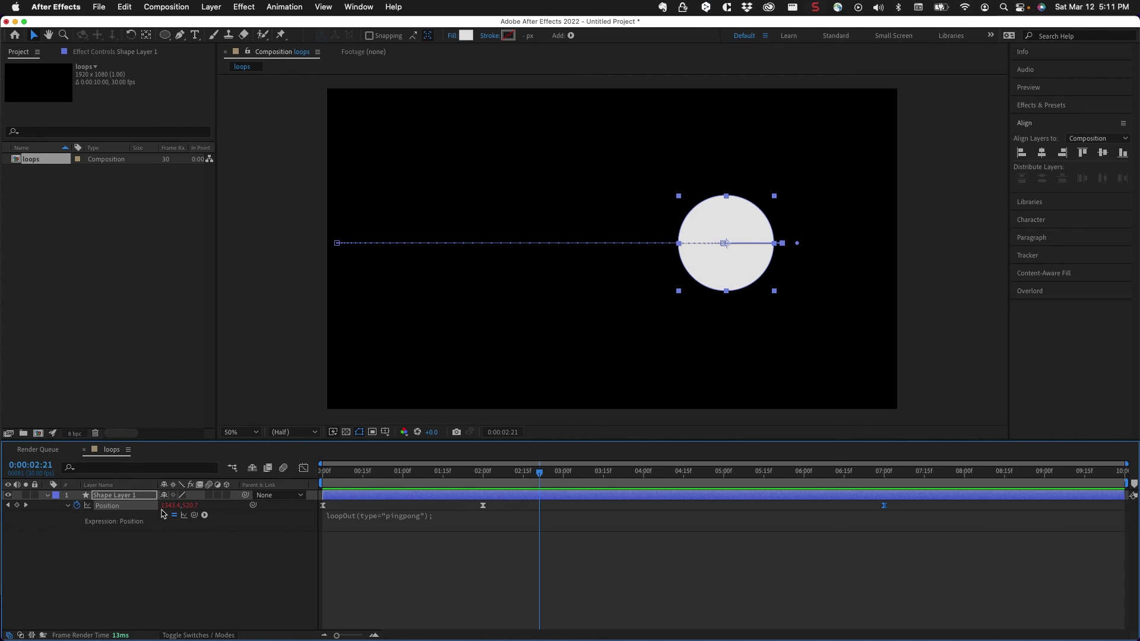